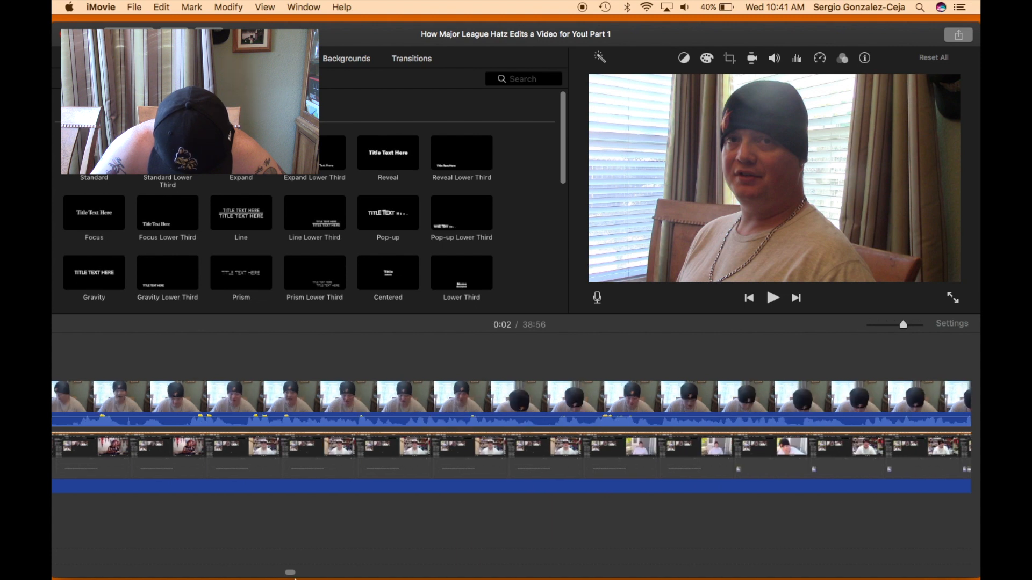
# Place the playhead at 10:45 in the movie timeline.
pyautogui.click(444, 453)
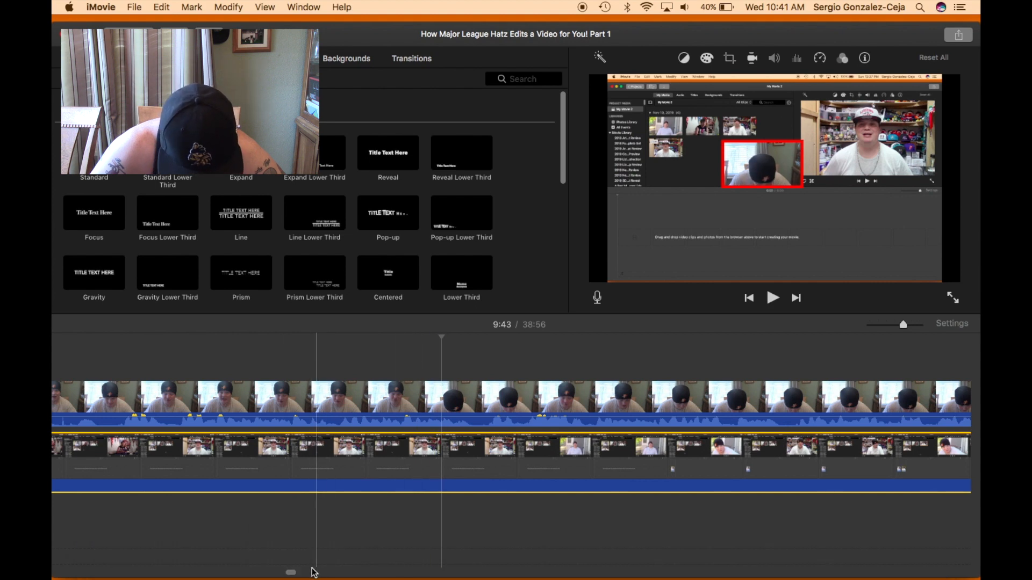
pyautogui.moveTo(292, 572); pyautogui.dragTo(316, 574)
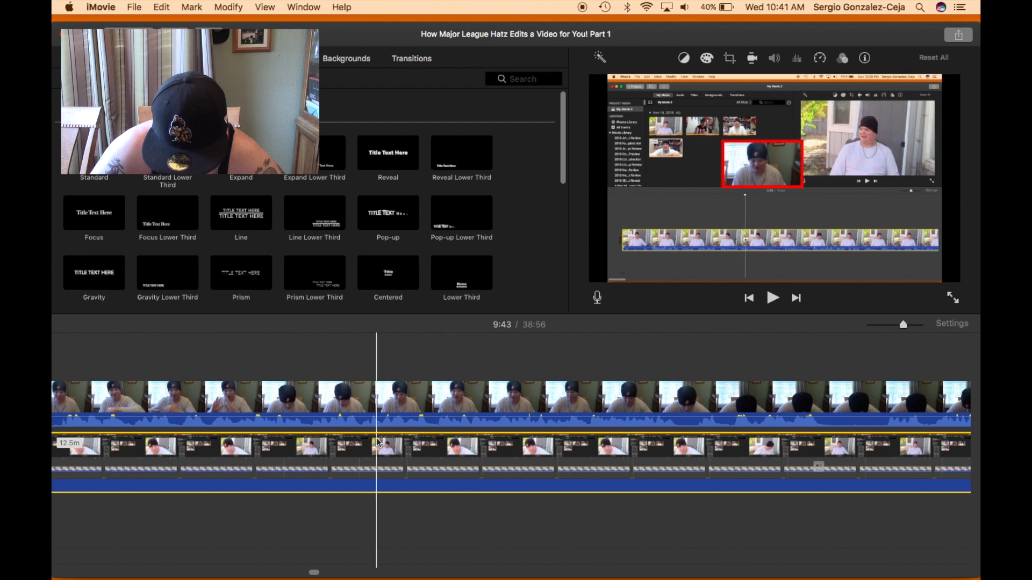
pyautogui.click(441, 441)
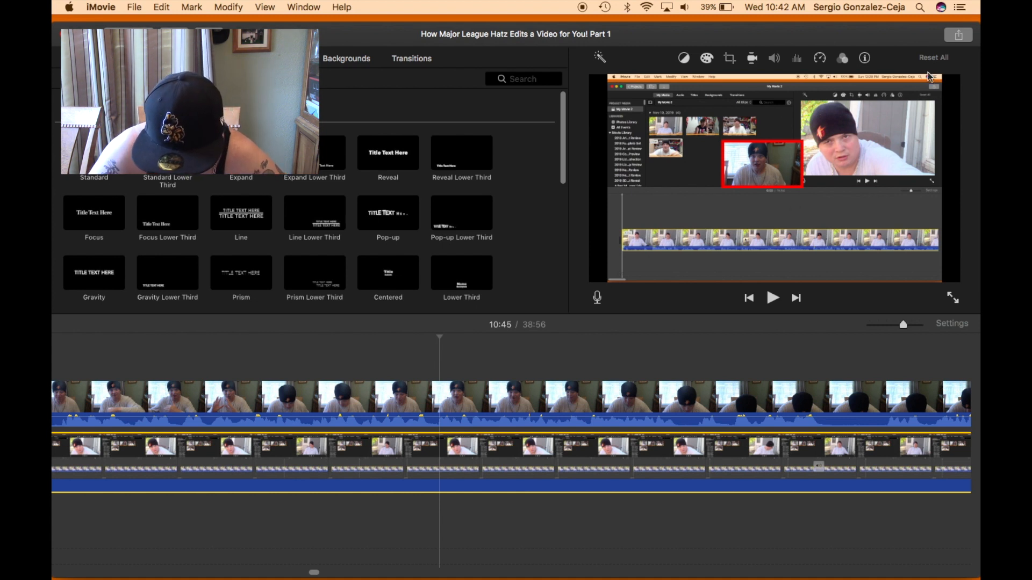
# Export the current frame as an image into the Documents > YouTube Videos > Videos > 2019 Video's folder, keeping the suggested name.
pyautogui.click(959, 41)
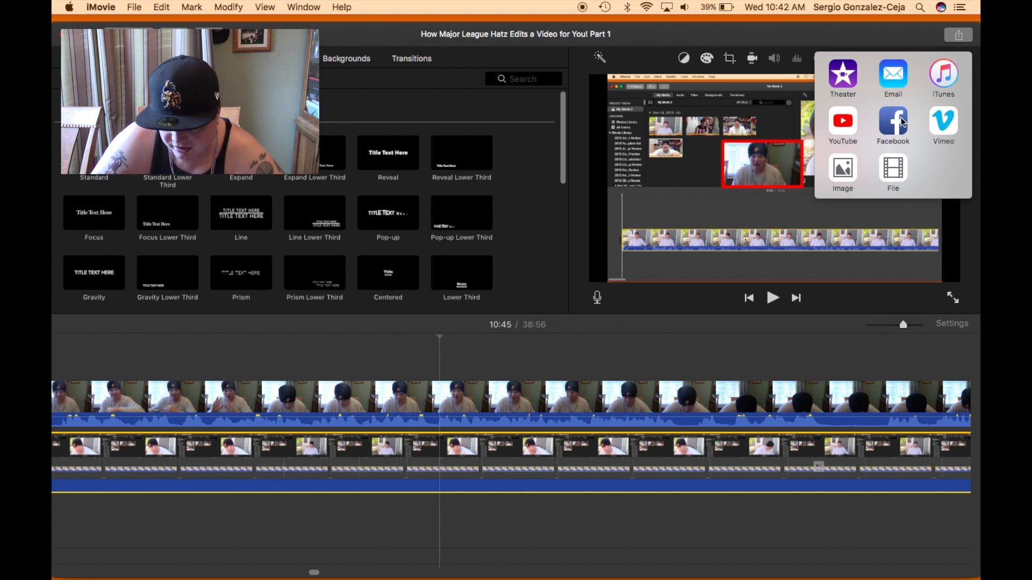
pyautogui.click(842, 173)
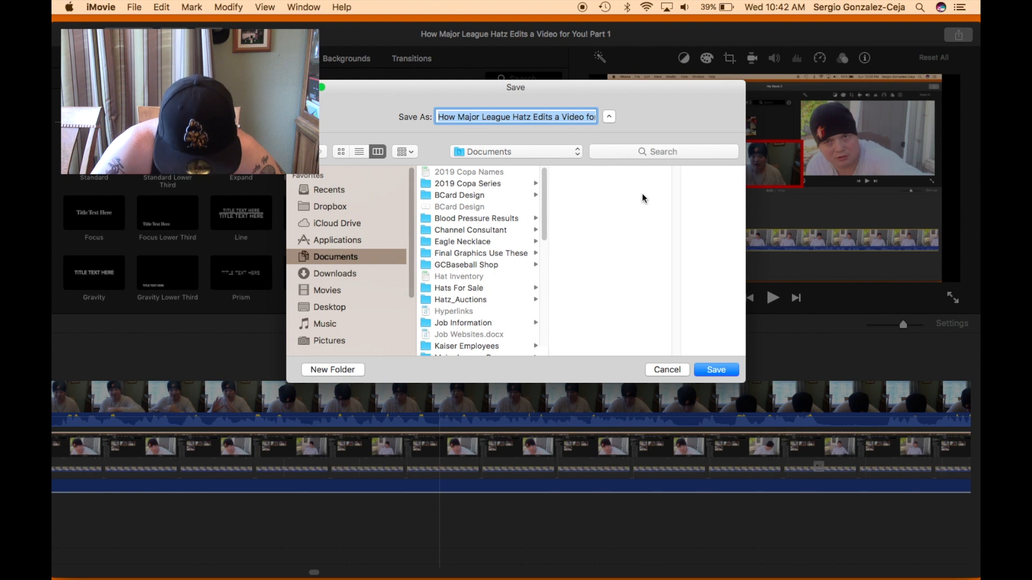
pyautogui.moveTo(545, 223); pyautogui.dragTo(539, 349)
pyautogui.click(460, 350)
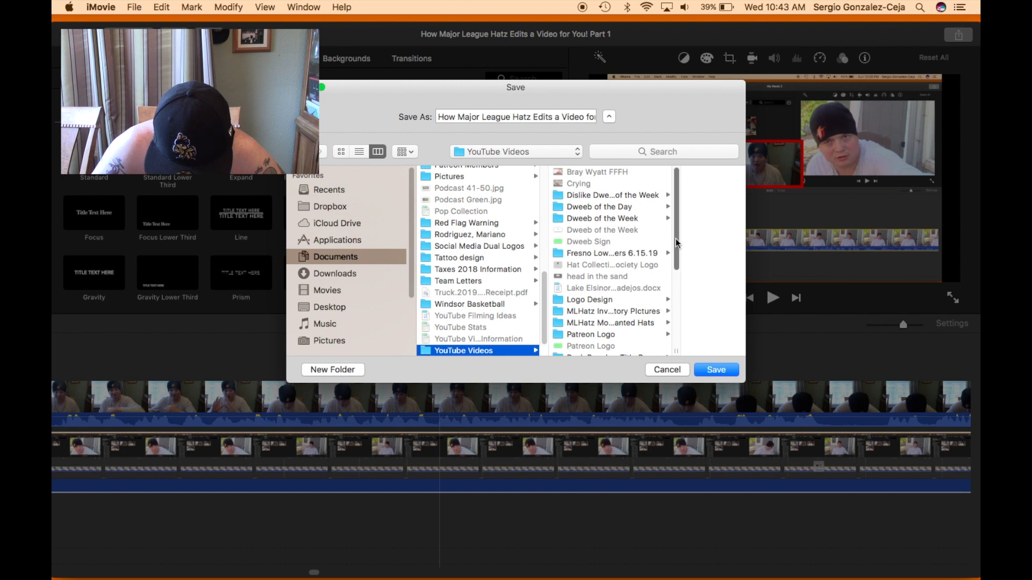
pyautogui.moveTo(676, 238); pyautogui.dragTo(666, 334)
pyautogui.click(581, 339)
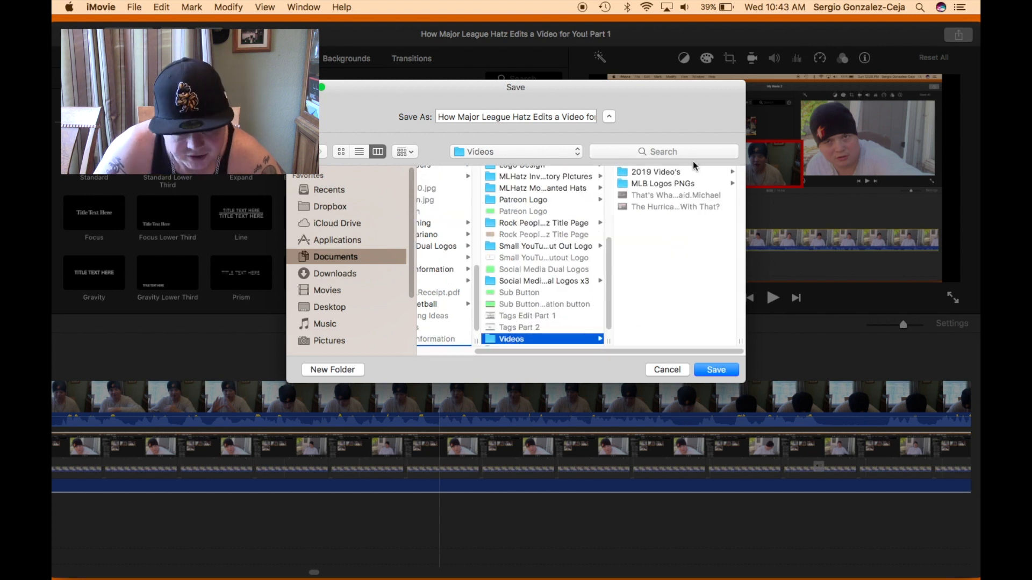
pyautogui.click(659, 172)
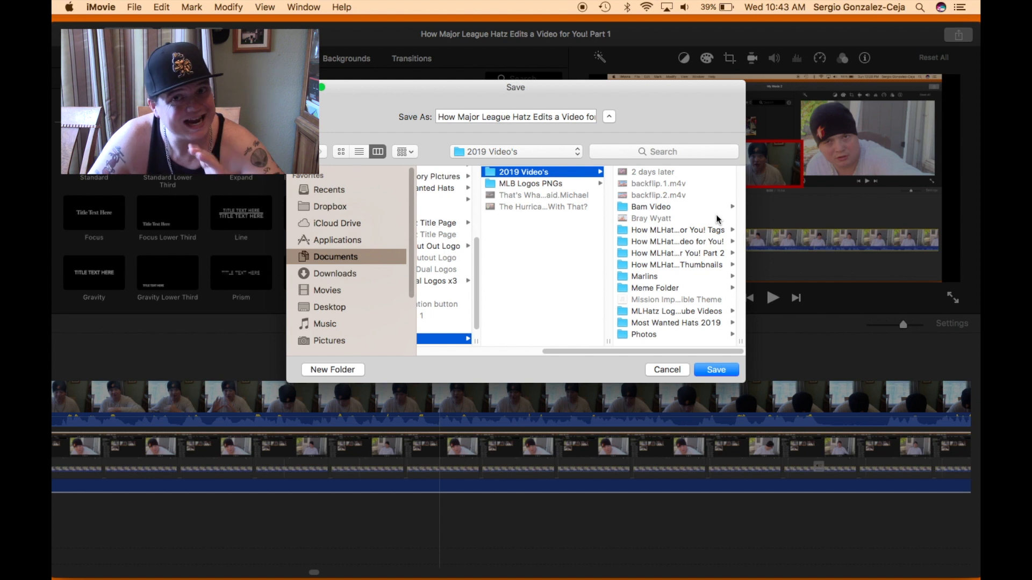
pyautogui.click(716, 369)
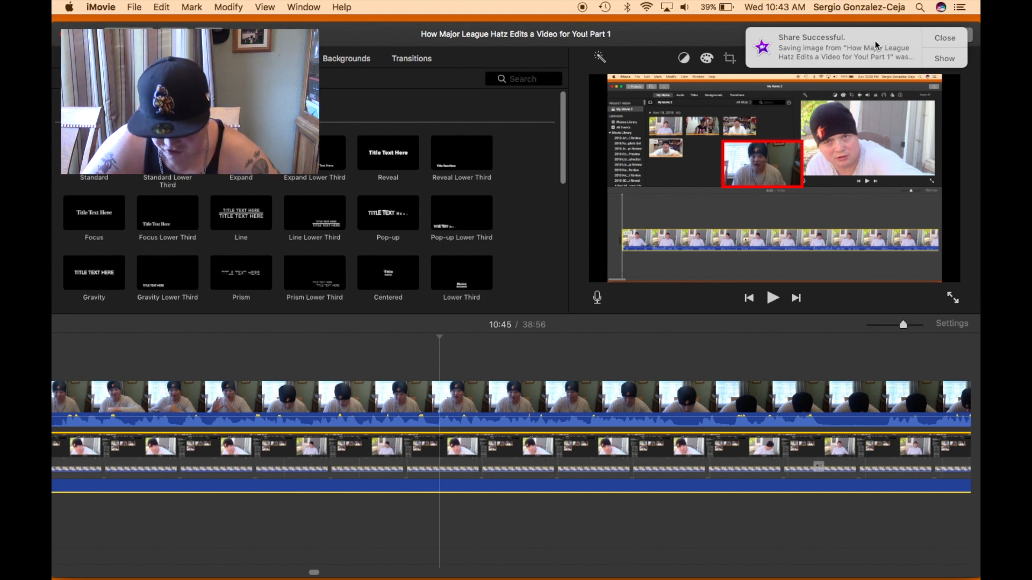
pyautogui.click(945, 38)
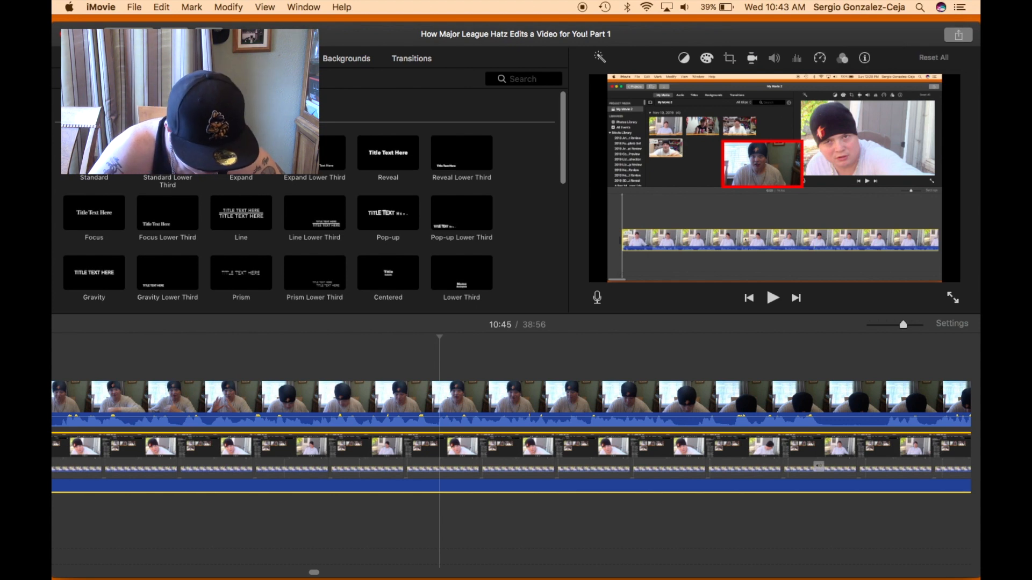
# Minimize the movie project and, in Finder, go to the Documents > YouTube Videos > Videos > 2019 Video's folder.
pyautogui.press('super+m')
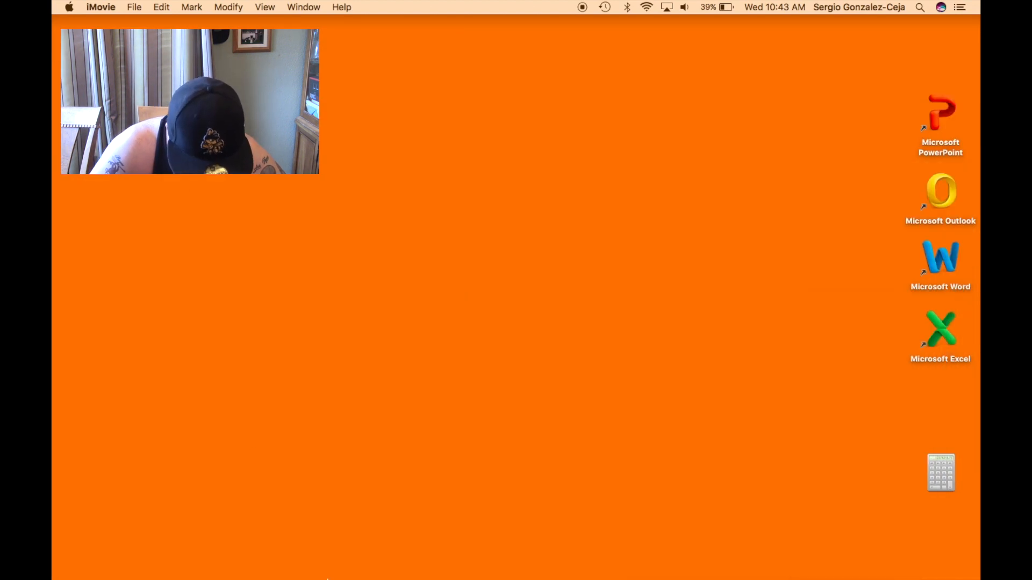
pyautogui.click(325, 285)
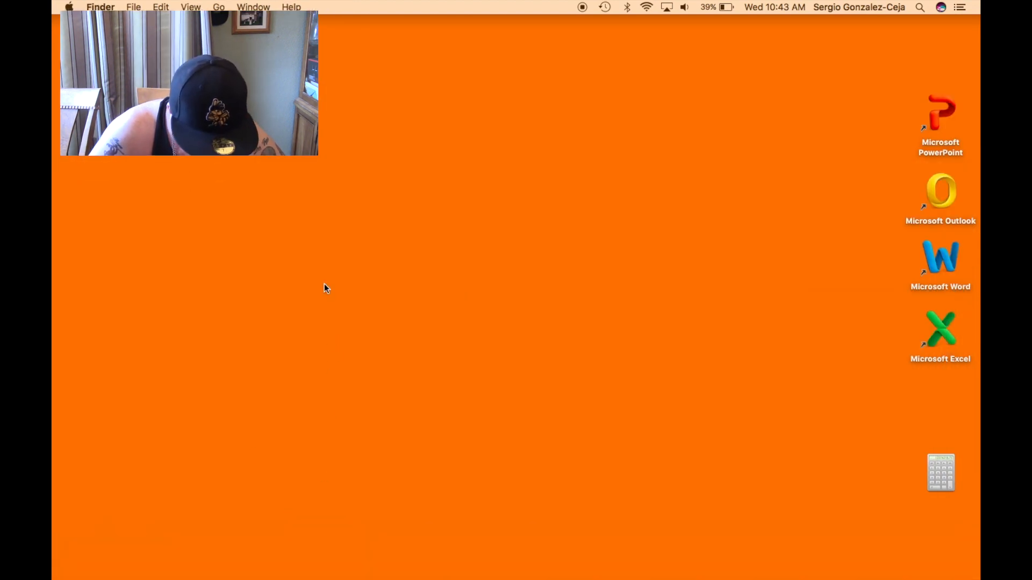
pyautogui.click(219, 6)
pyautogui.click(255, 81)
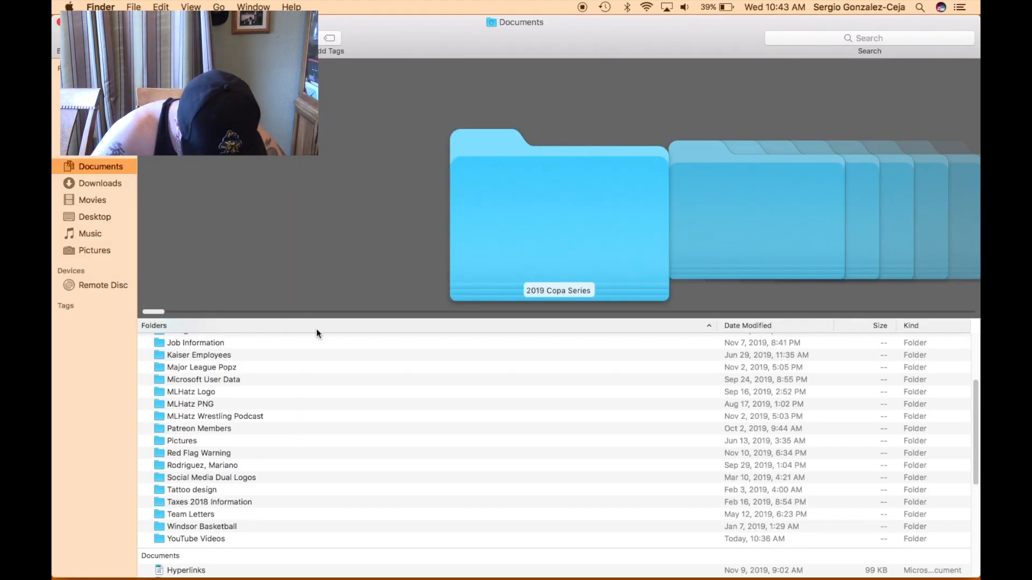
pyautogui.click(216, 540)
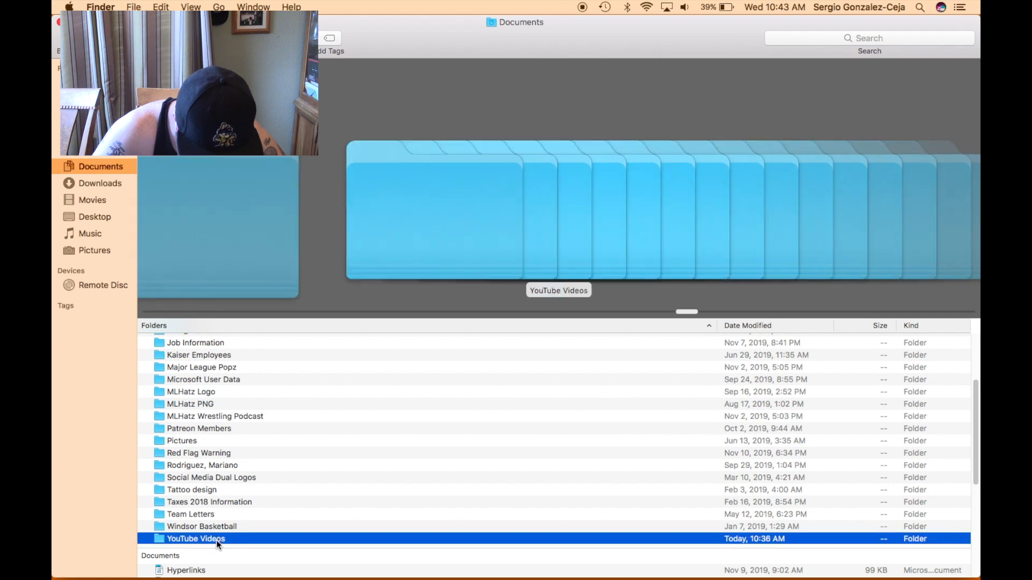
pyautogui.doubleClick(216, 540)
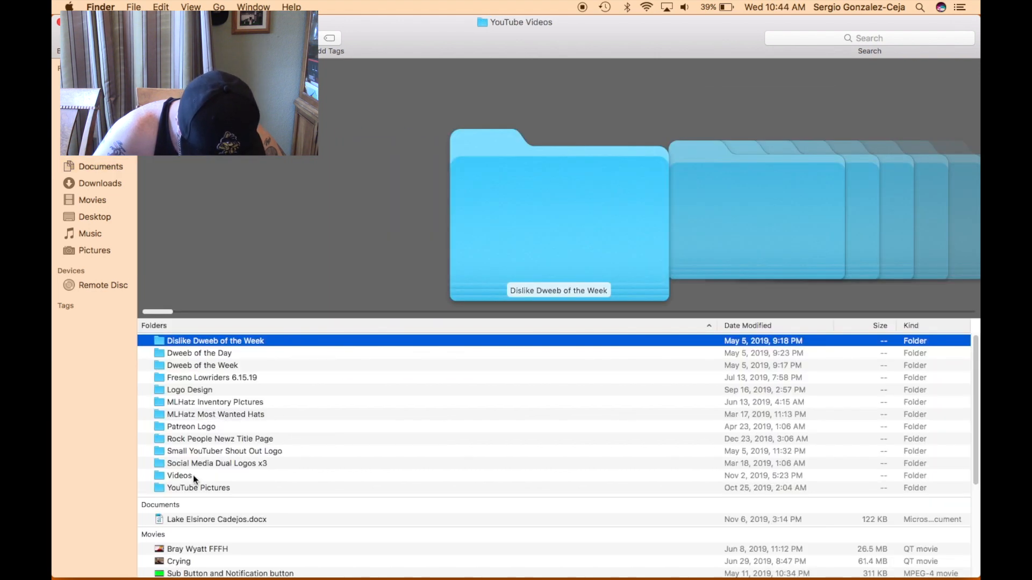
pyautogui.doubleClick(194, 477)
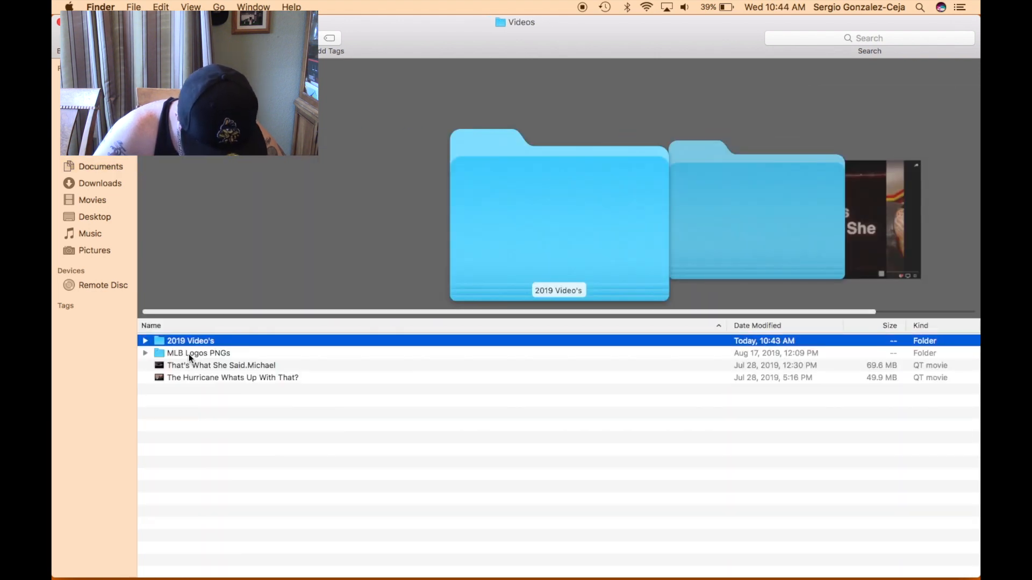
pyautogui.doubleClick(192, 340)
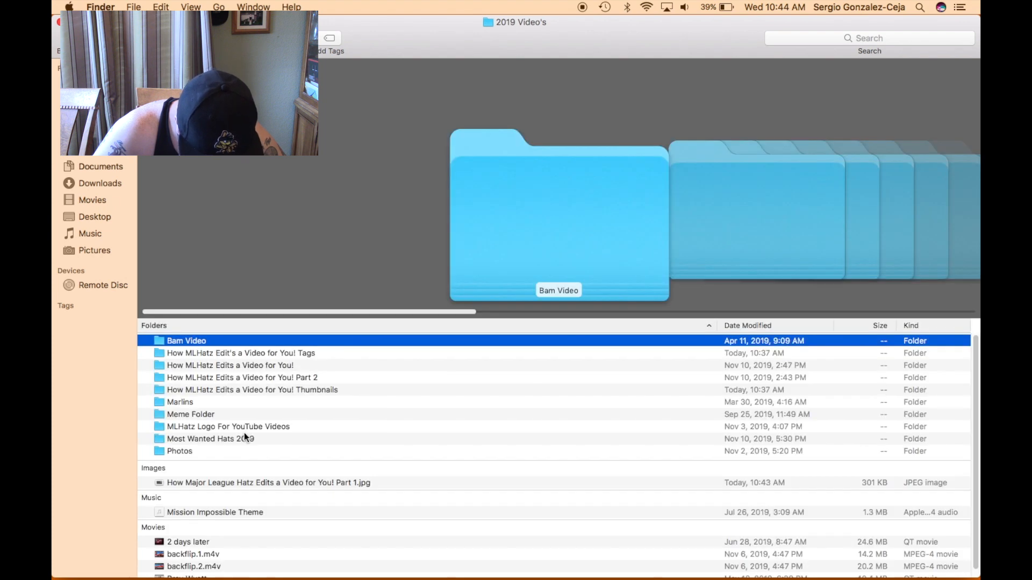
# View the exported image "How Major League Hatz Edits a Video for You! Part 1.jpg" in Preview and close it.
pyautogui.scroll(-1, 310, 437)
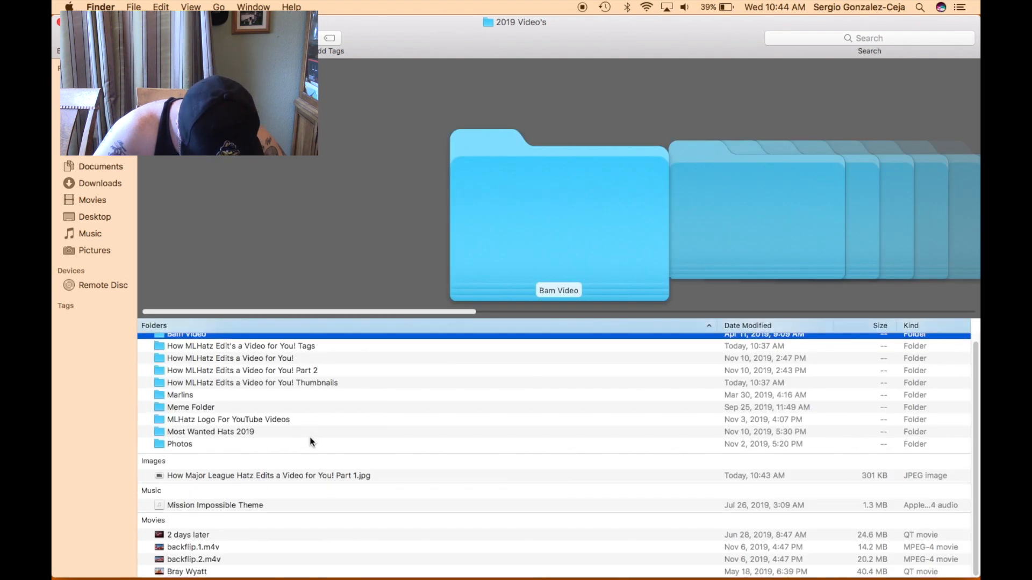
pyautogui.click(307, 476)
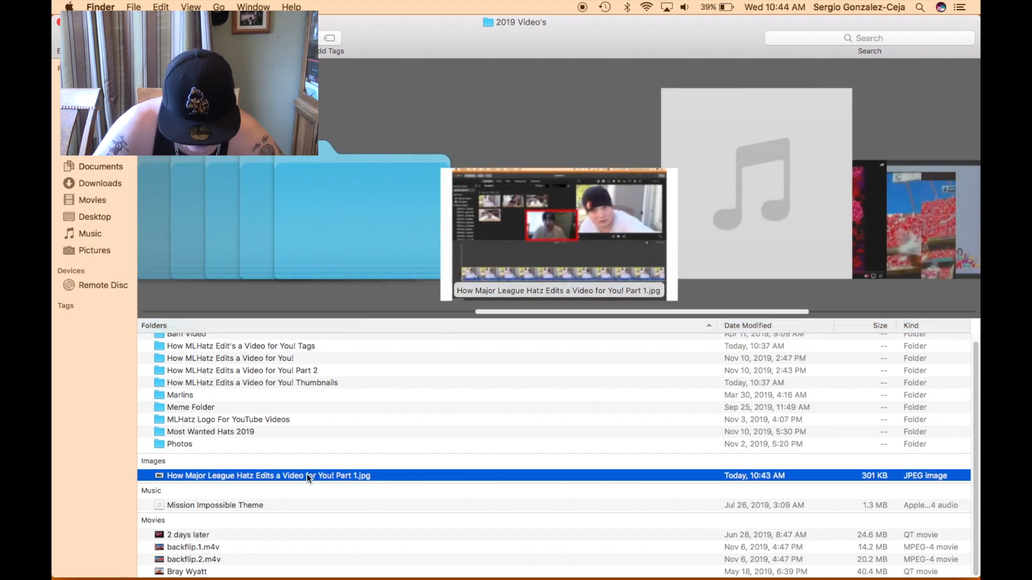
pyautogui.doubleClick(307, 476)
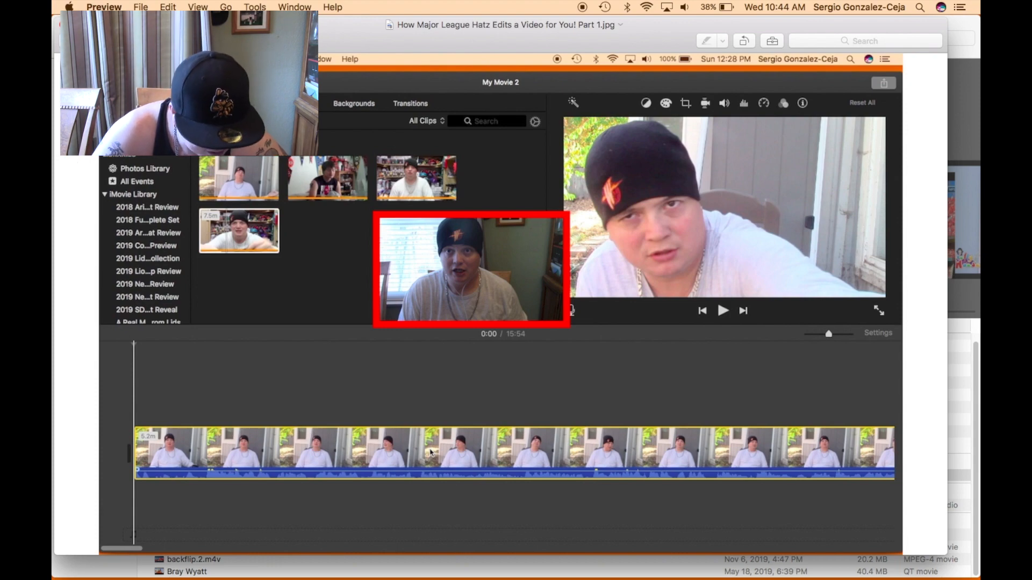
pyautogui.click(75, 25)
# Switch to Safari and open the Canva home page in a new tab.
pyautogui.moveTo(151, 573)
pyautogui.click(185, 564)
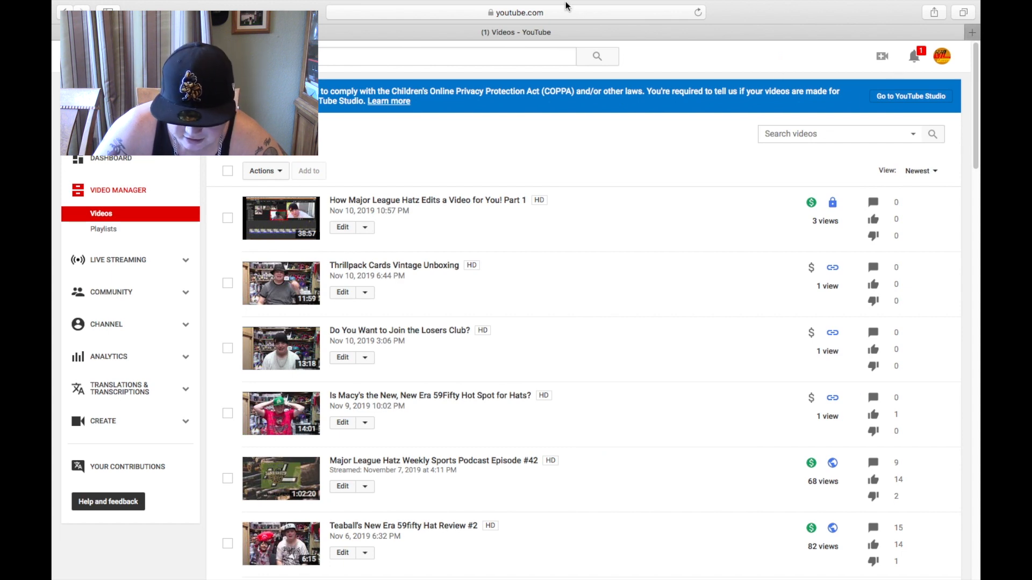
pyautogui.click(973, 33)
pyautogui.write('canva')
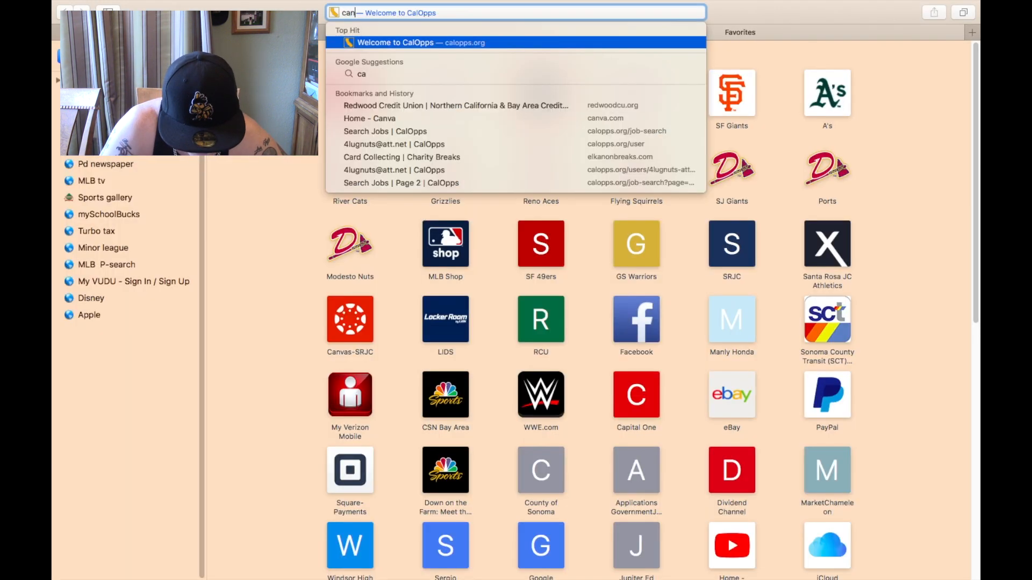
pyautogui.press('Return')
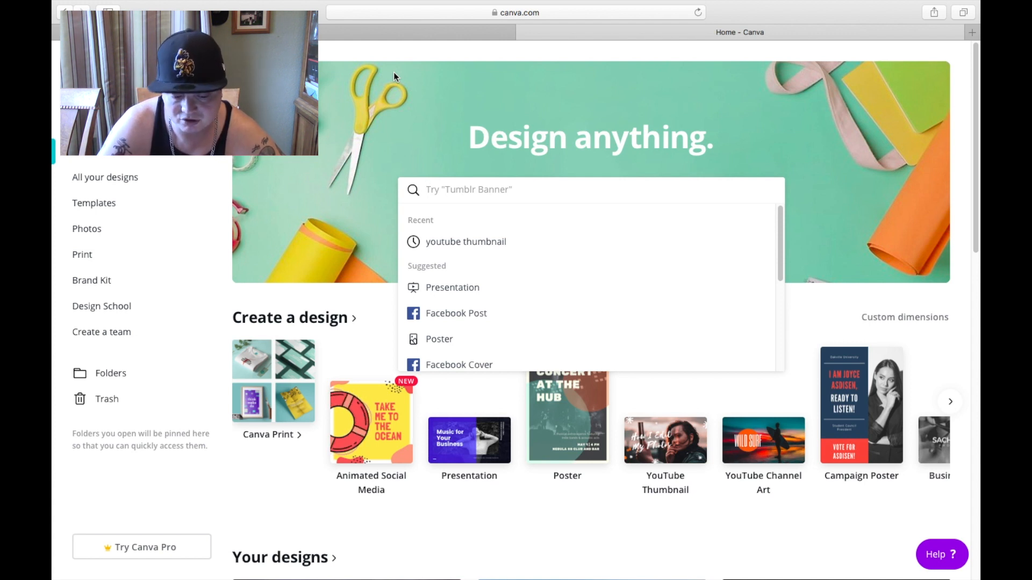
# Search the design types for "thum", choose YouTube Thumbnail and create a blank design.
pyautogui.write('thum')
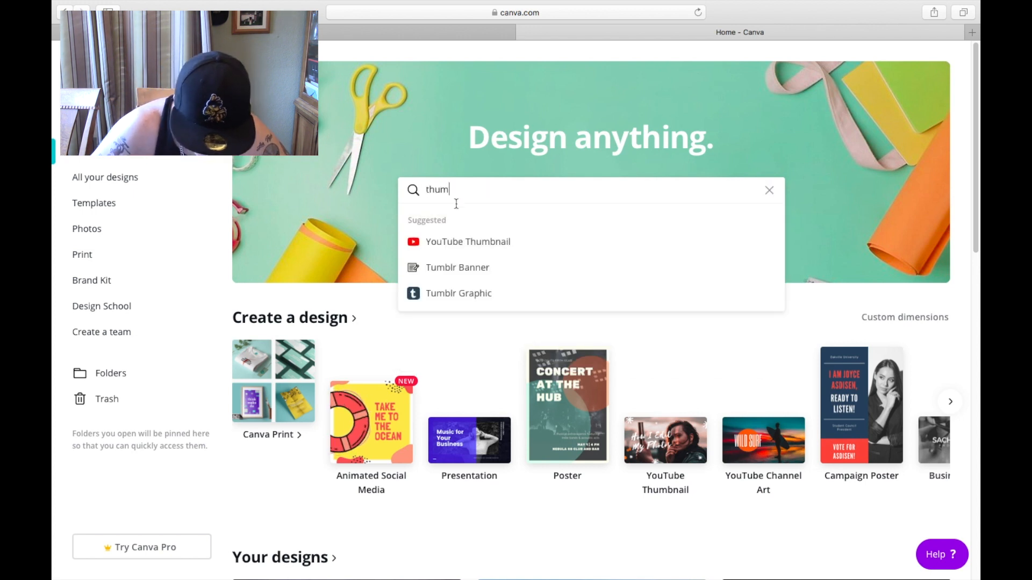
pyautogui.click(469, 241)
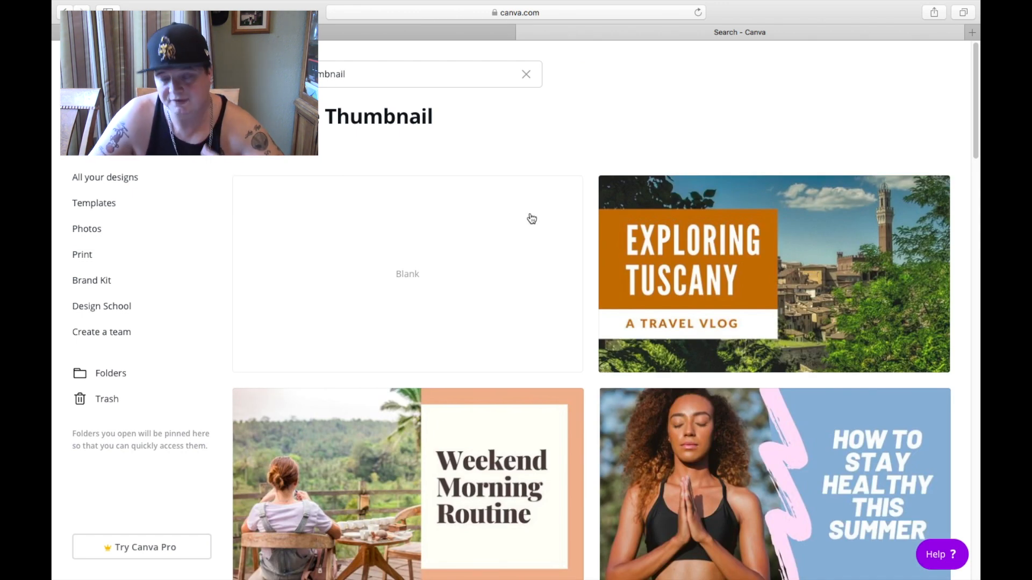
pyautogui.click(395, 272)
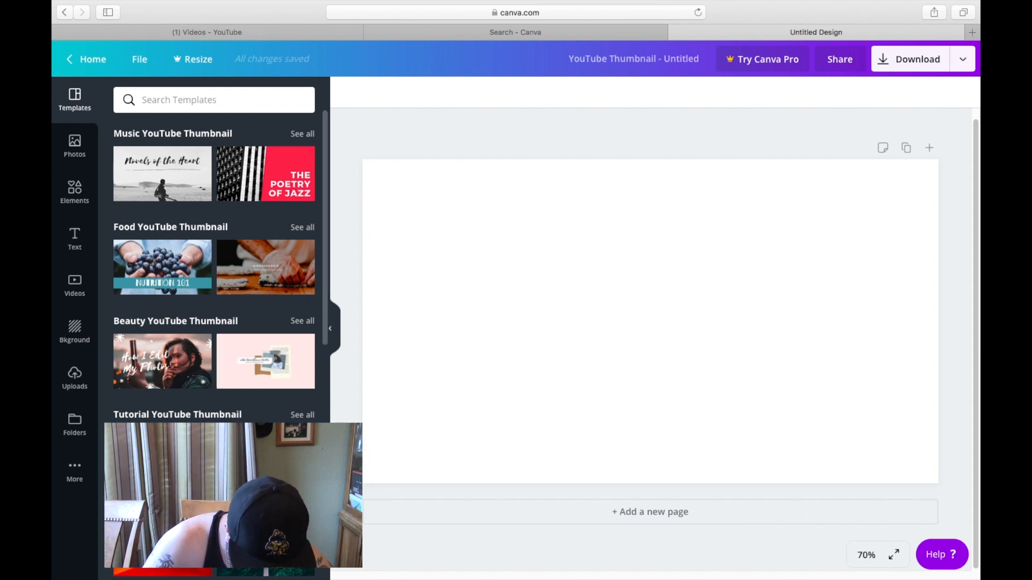
# Look through the background, video, text, element and photo libraries available for the thumbnail.
pyautogui.click(81, 333)
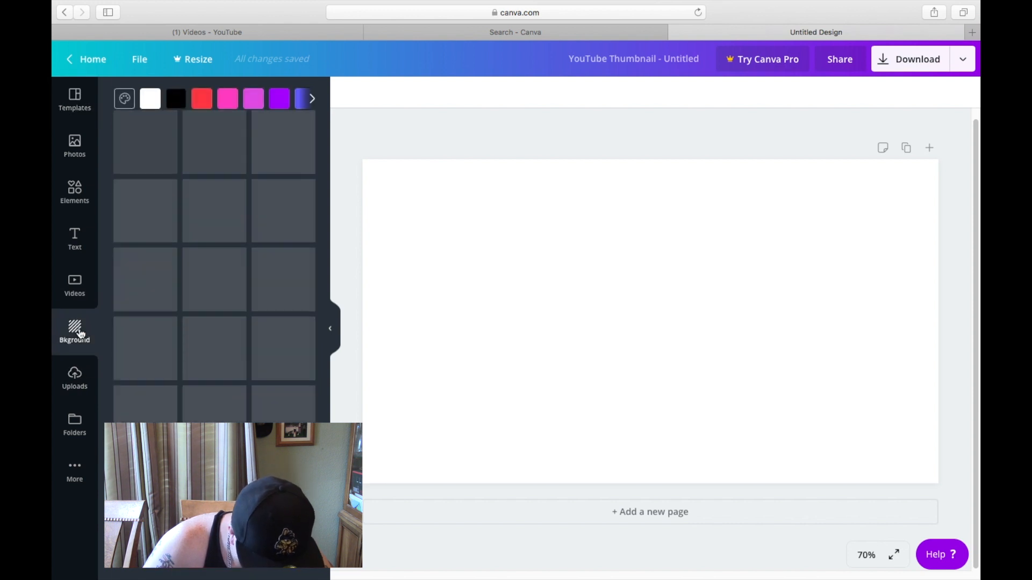
pyautogui.click(81, 284)
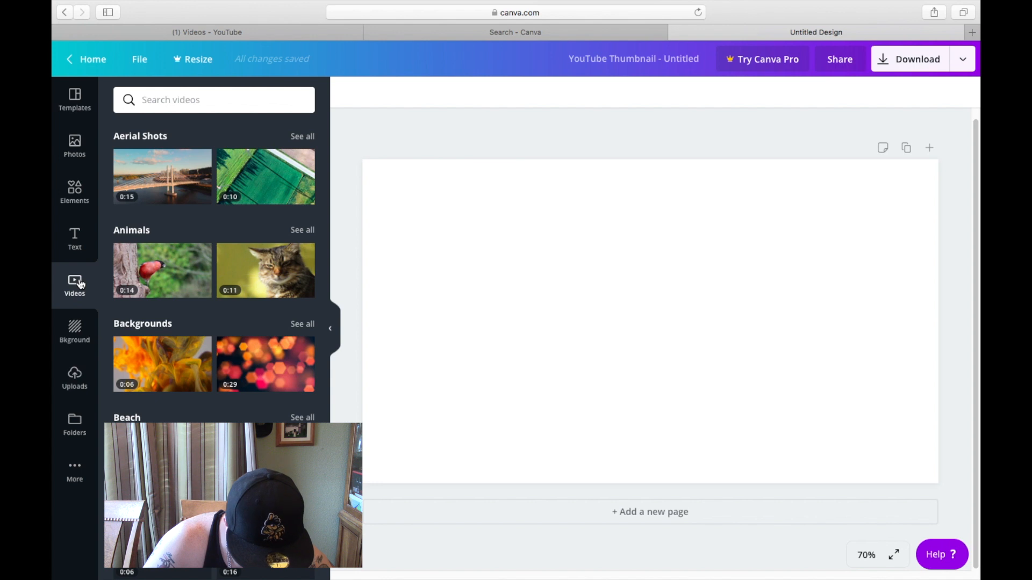
pyautogui.click(80, 236)
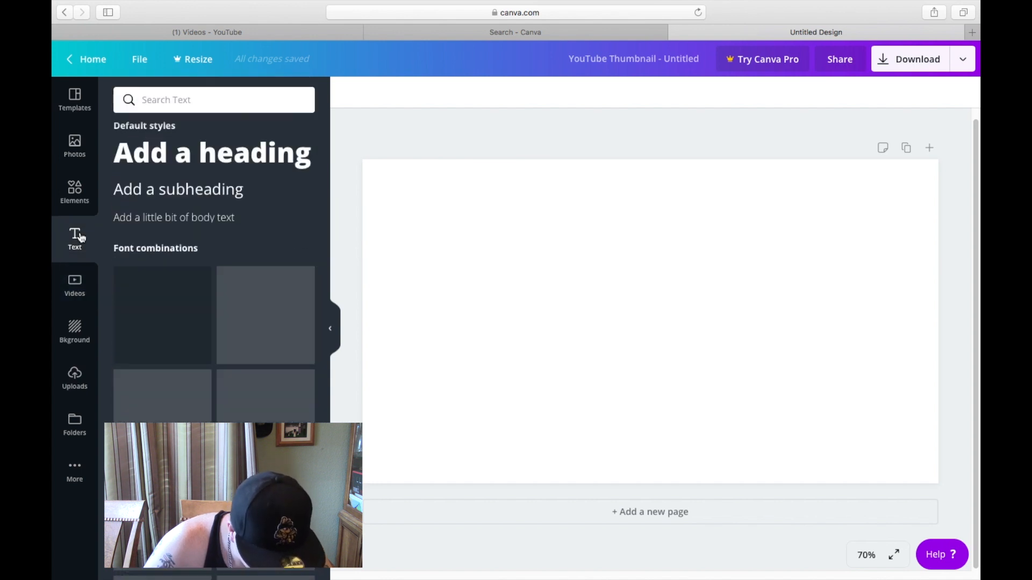
pyautogui.click(77, 195)
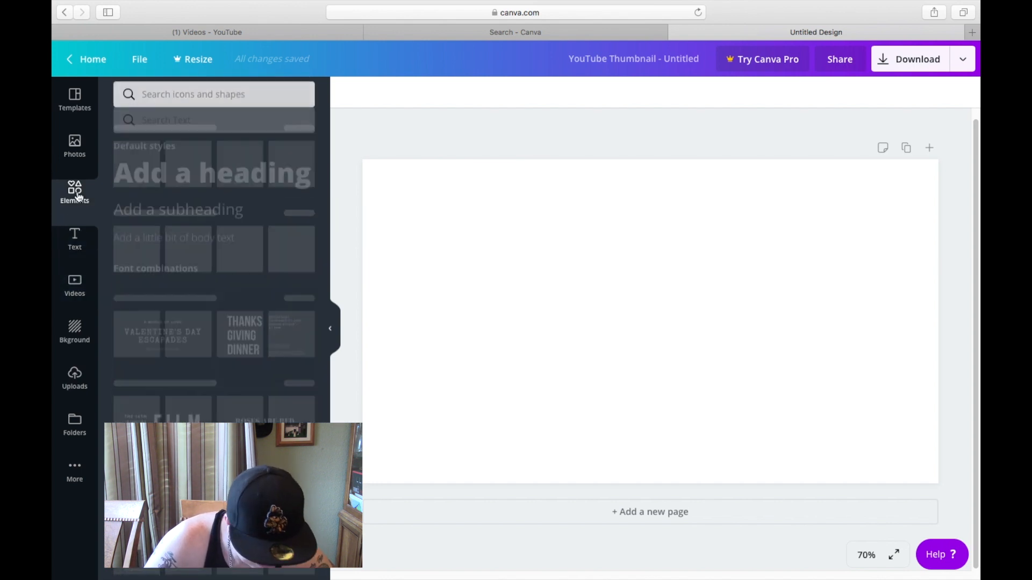
pyautogui.click(80, 152)
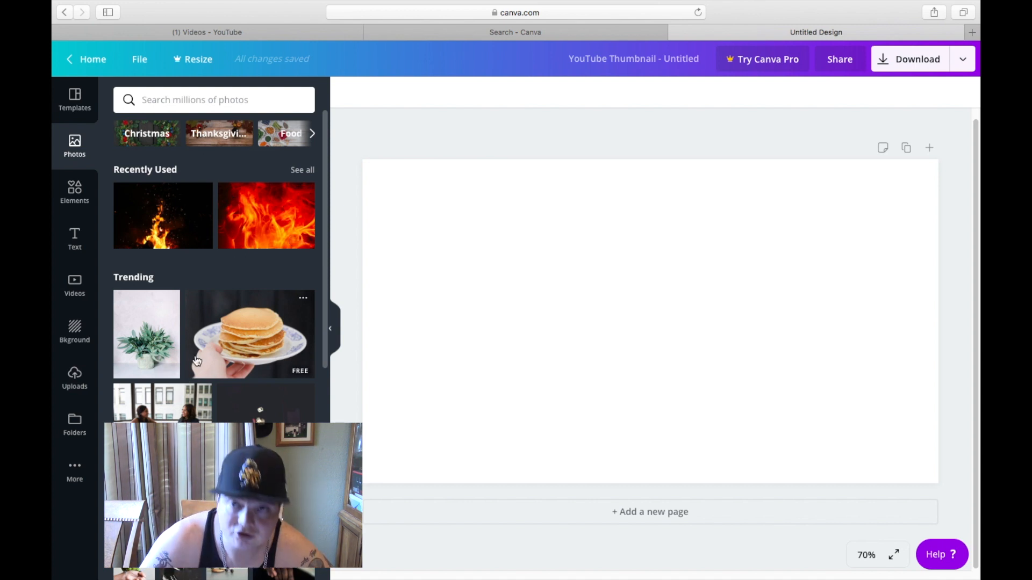
# Start an image upload and browse from Documents through YouTube Videos and Videos to the 2019 Video's folder.
pyautogui.click(75, 380)
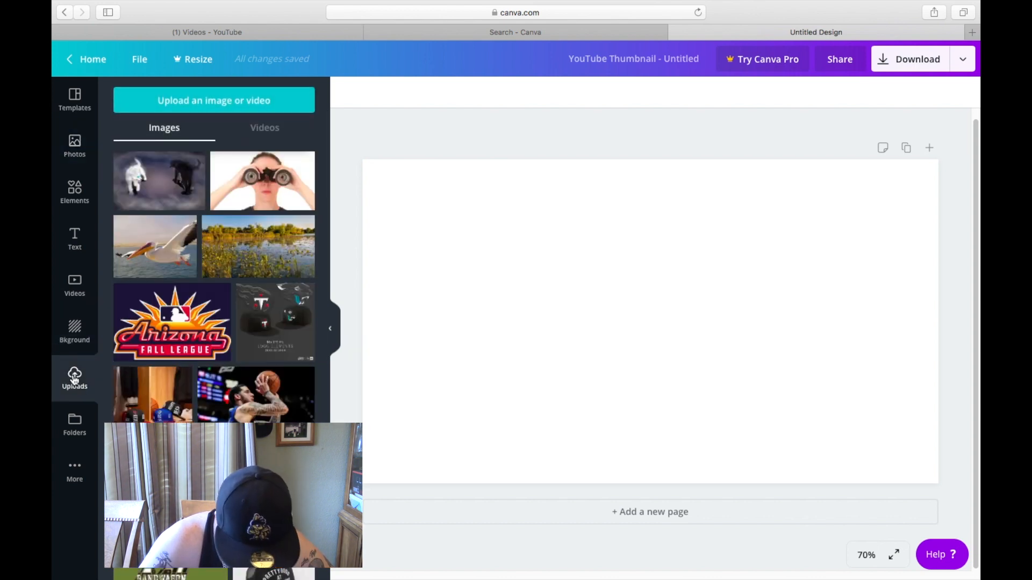
pyautogui.click(238, 105)
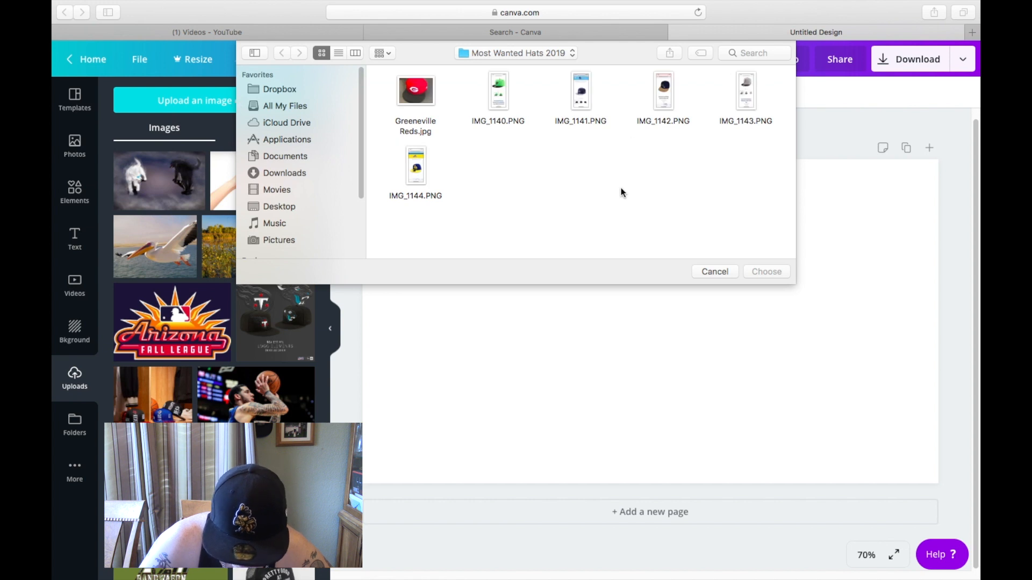
pyautogui.click(748, 53)
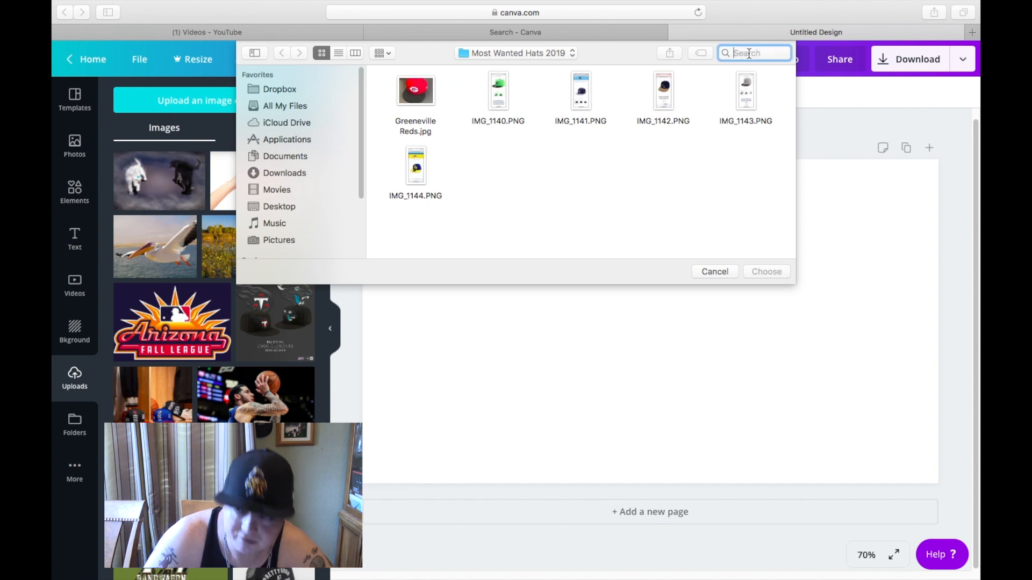
pyautogui.click(287, 157)
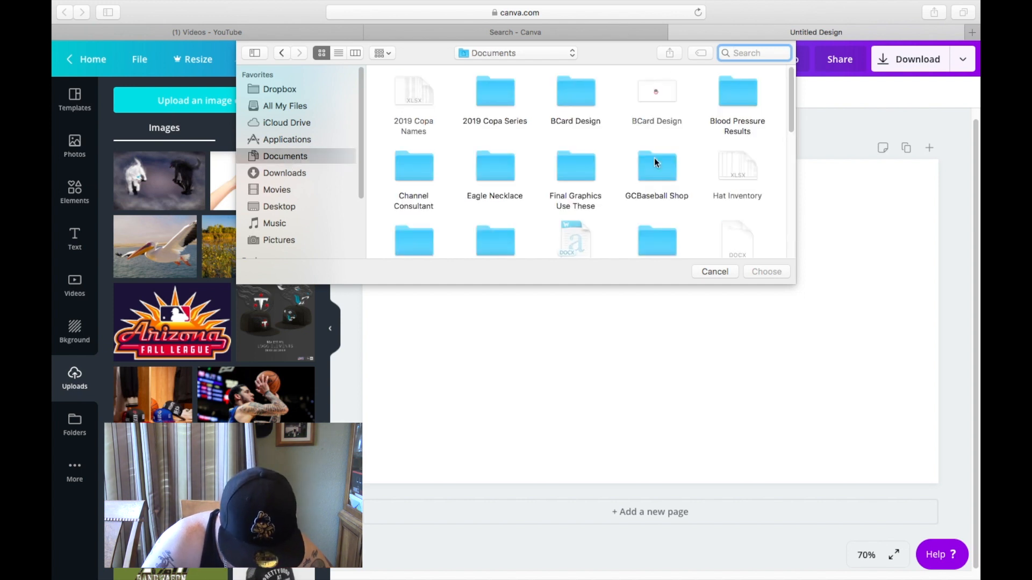
pyautogui.moveTo(792, 115); pyautogui.dragTo(784, 244)
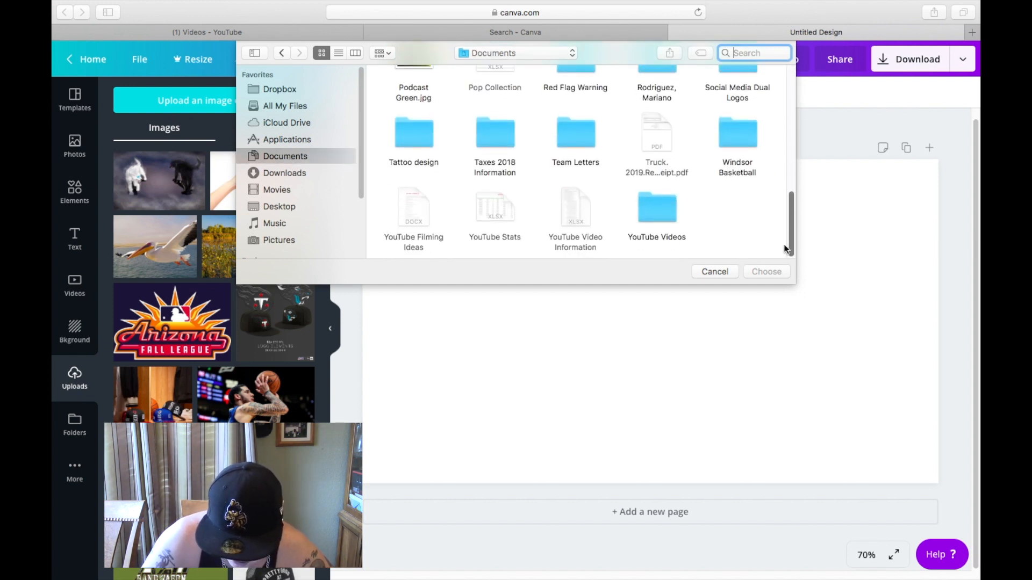
pyautogui.doubleClick(649, 204)
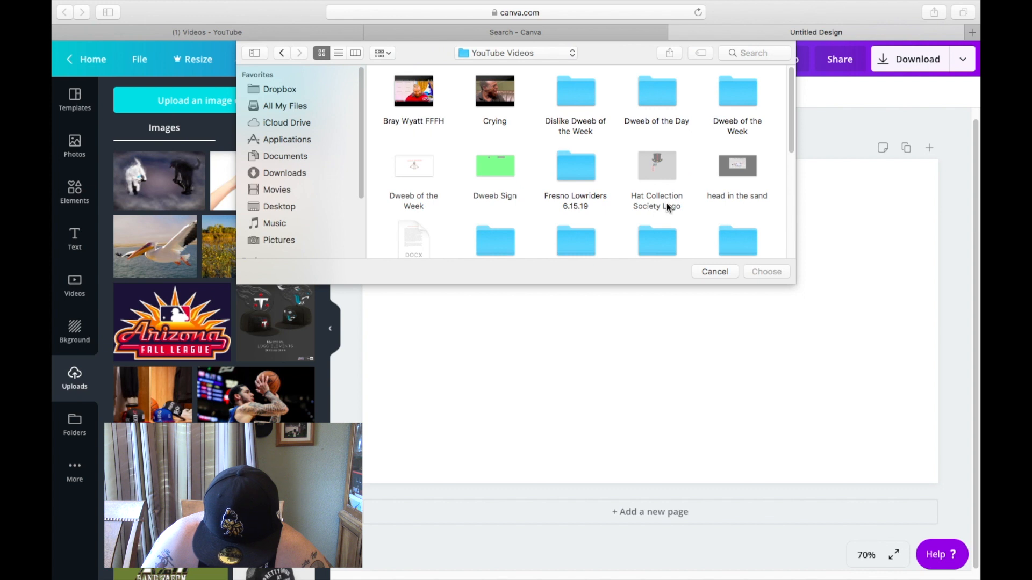
pyautogui.moveTo(788, 143); pyautogui.dragTo(793, 257)
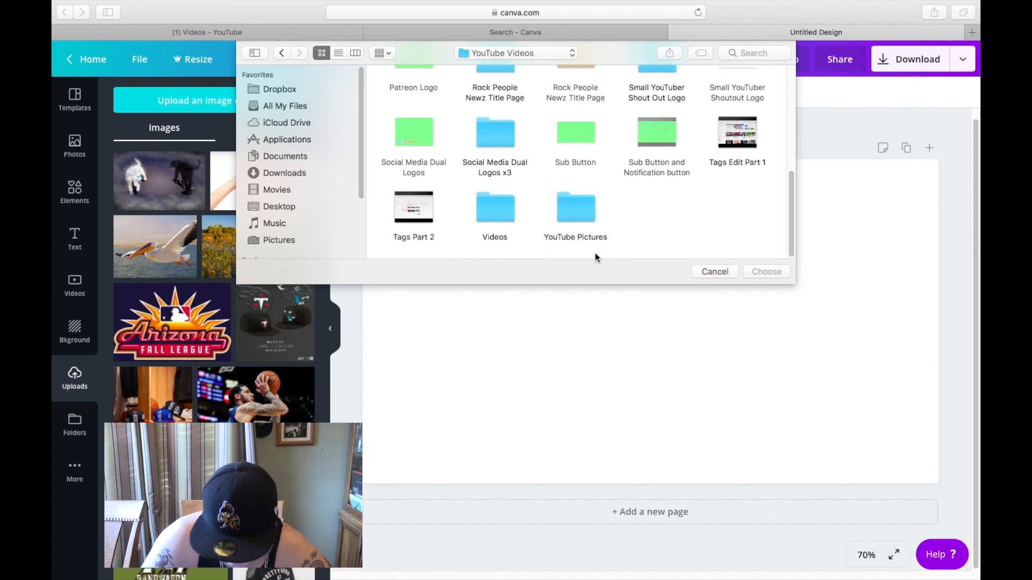
pyautogui.doubleClick(491, 206)
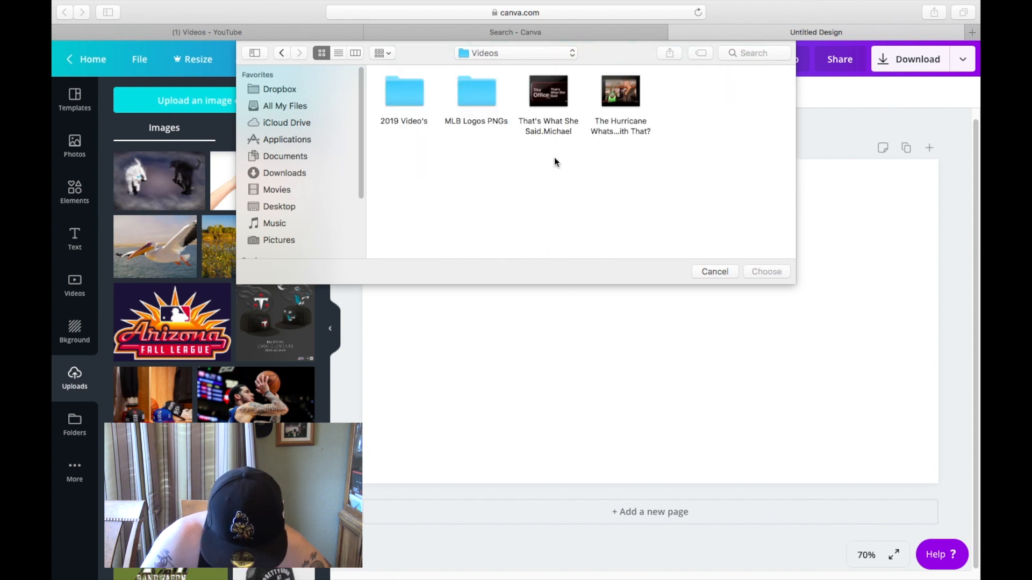
pyautogui.doubleClick(402, 99)
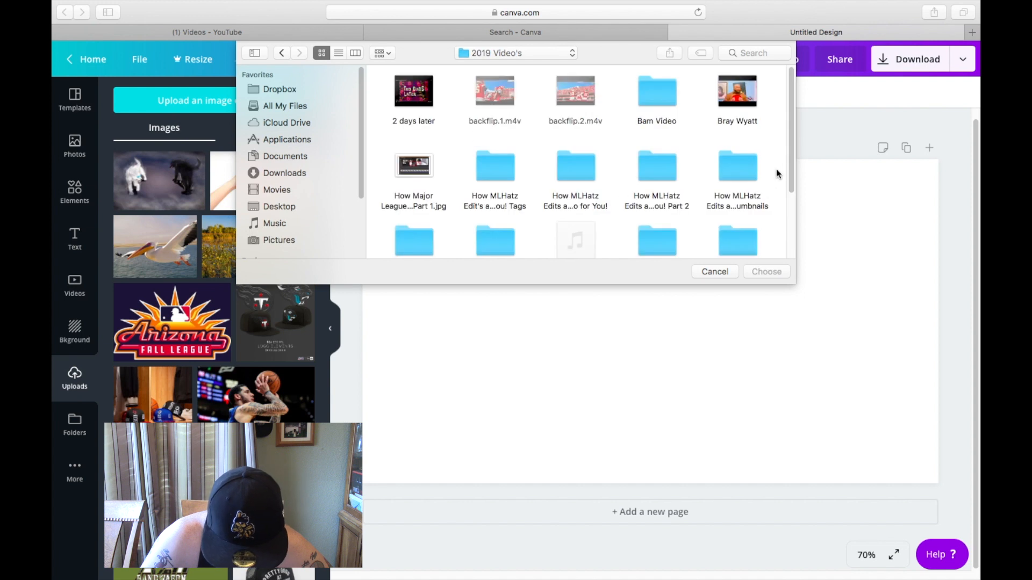
# Upload the "How Major League Hatz Edits a Video for You! Part 1.jpg" image from the 2019 Video's folder.
pyautogui.moveTo(786, 166); pyautogui.dragTo(792, 259)
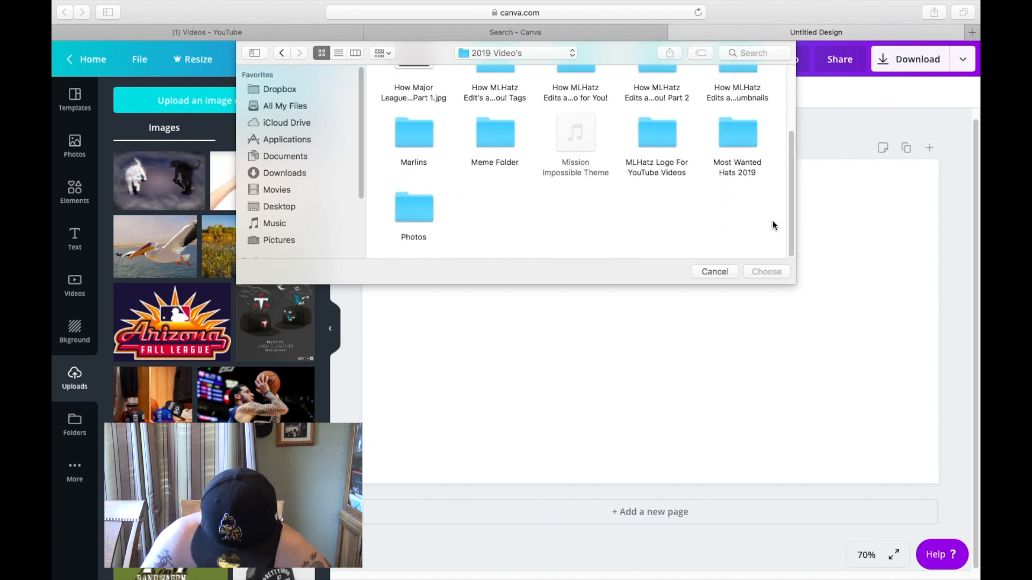
pyautogui.moveTo(792, 217); pyautogui.dragTo(798, 164)
pyautogui.click(413, 144)
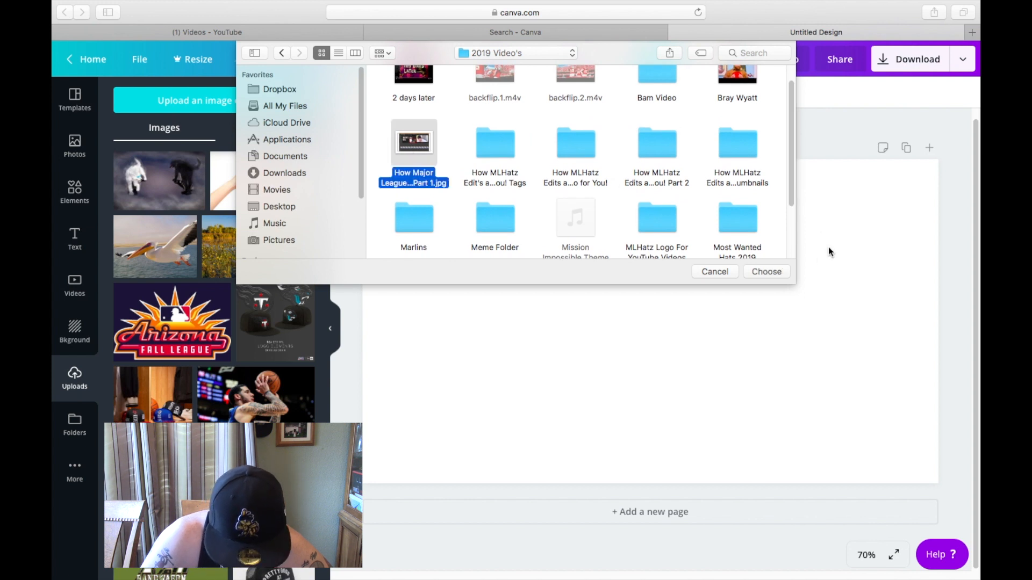
pyautogui.click(763, 273)
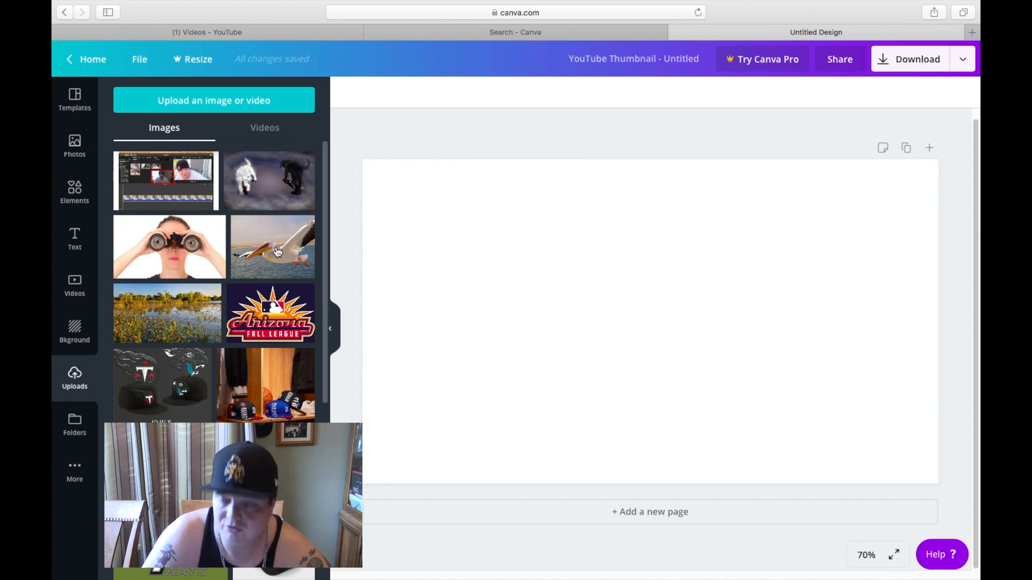
# Place the uploaded iMovie screenshot on the thumbnail, enlarging and positioning it so that it fills the whole page.
pyautogui.click(200, 161)
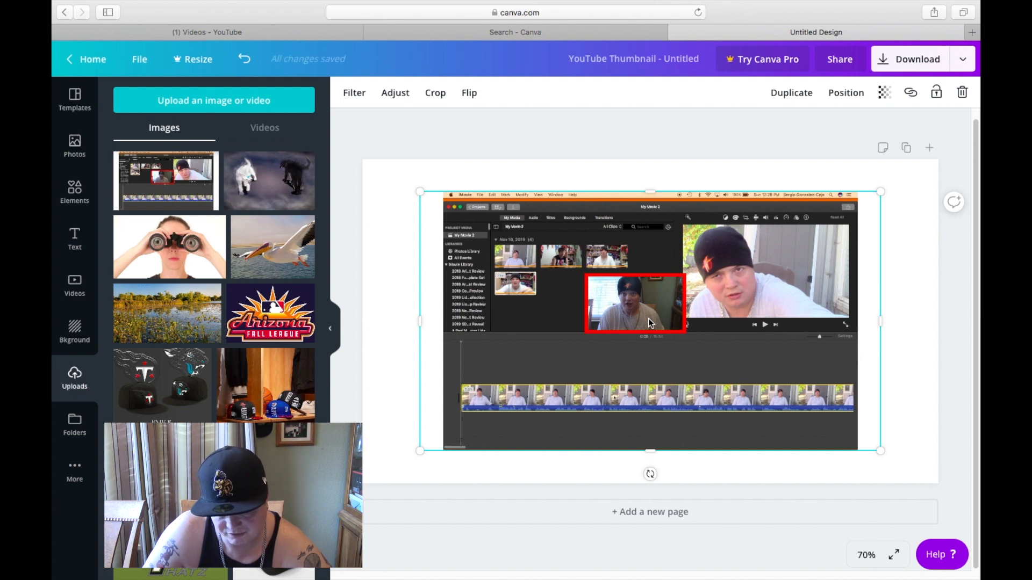
pyautogui.moveTo(419, 454); pyautogui.dragTo(328, 505)
pyautogui.moveTo(625, 375); pyautogui.dragTo(668, 350)
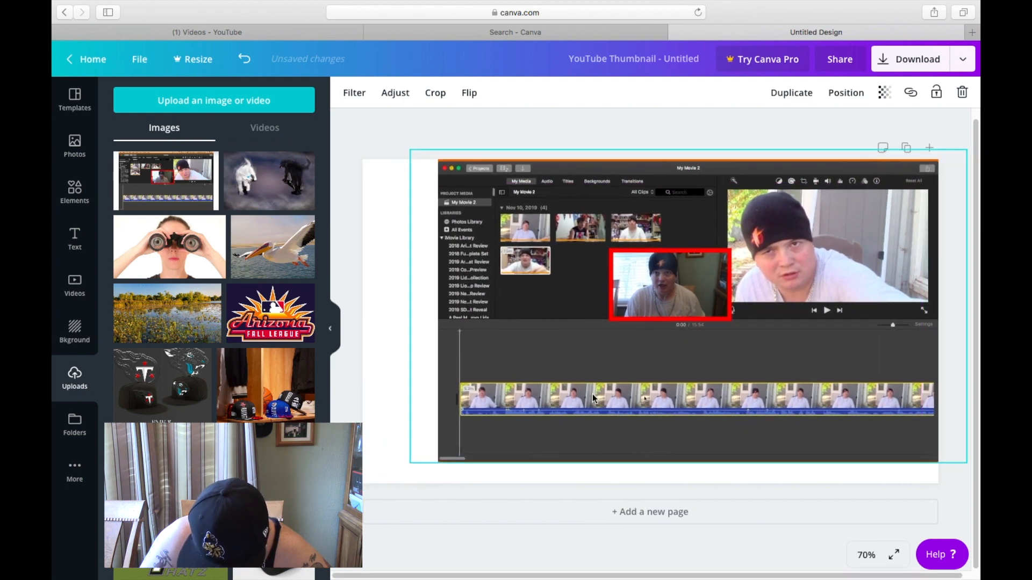
pyautogui.moveTo(410, 462); pyautogui.dragTo(332, 508)
pyautogui.moveTo(507, 408); pyautogui.dragTo(514, 403)
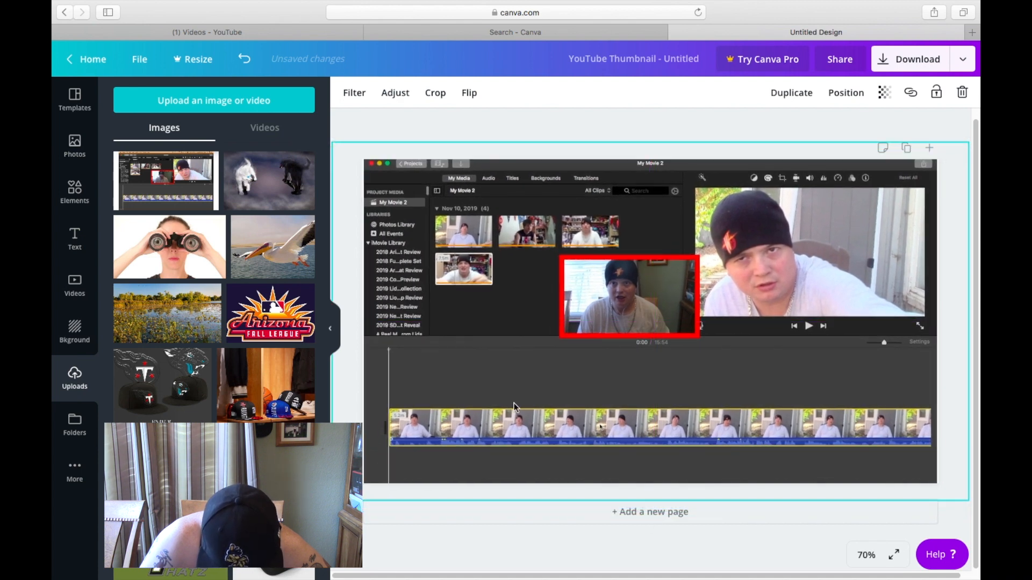
pyautogui.click(744, 119)
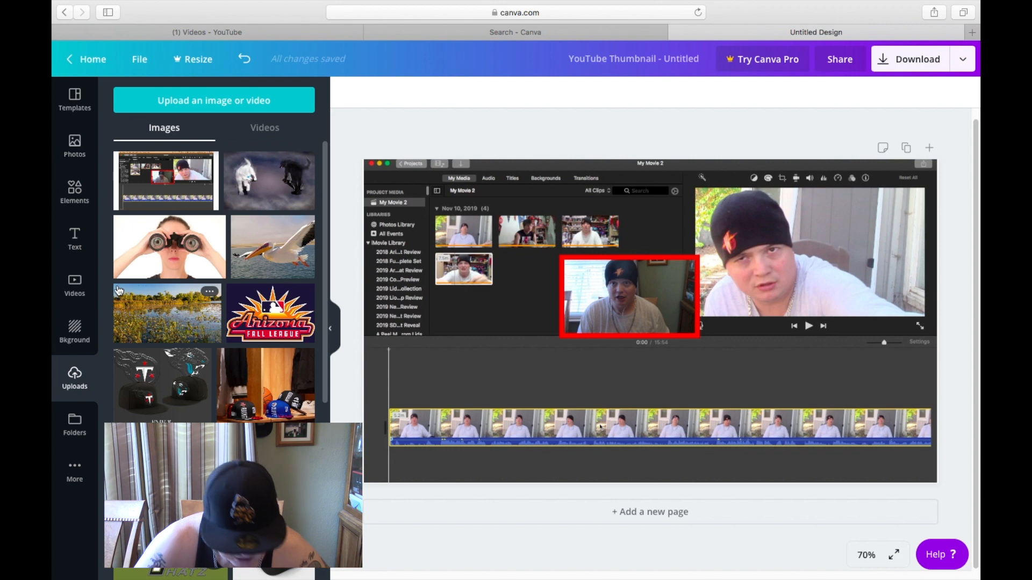
# Add a heading to the thumbnail reading "How Major League Hatz Edits a Video for You!".
pyautogui.click(74, 239)
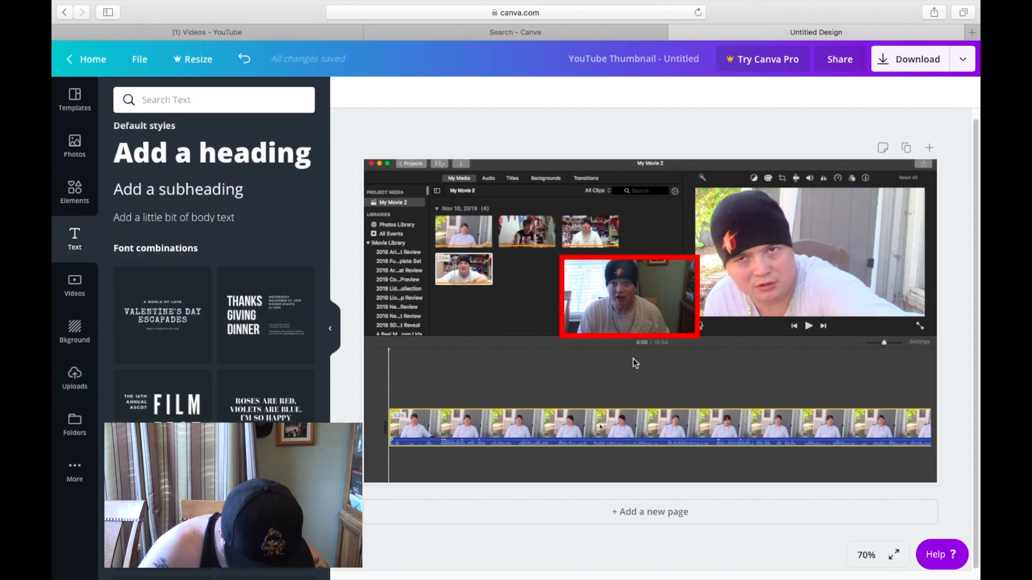
pyautogui.click(171, 164)
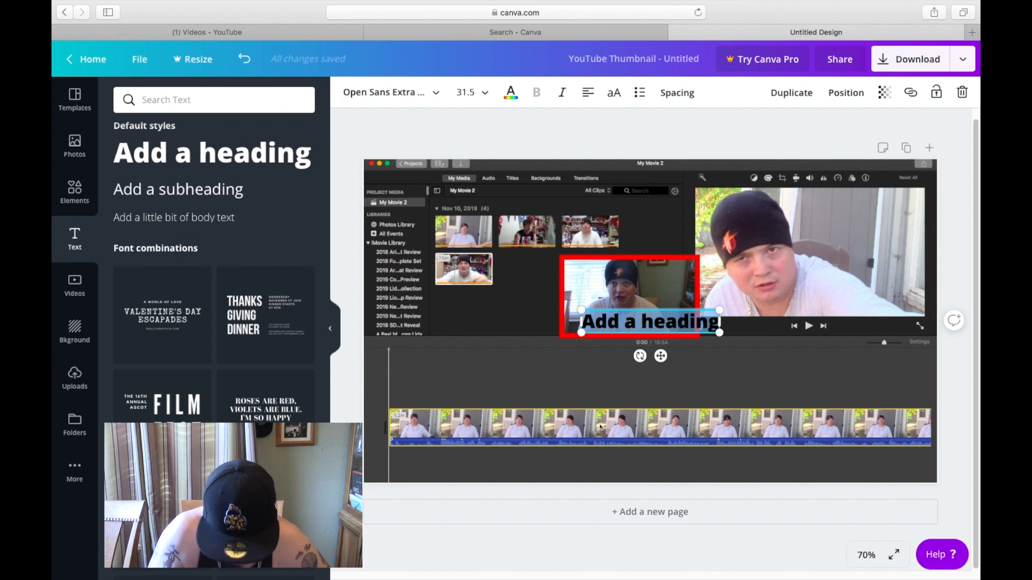
pyautogui.write('How Major League Hatz')
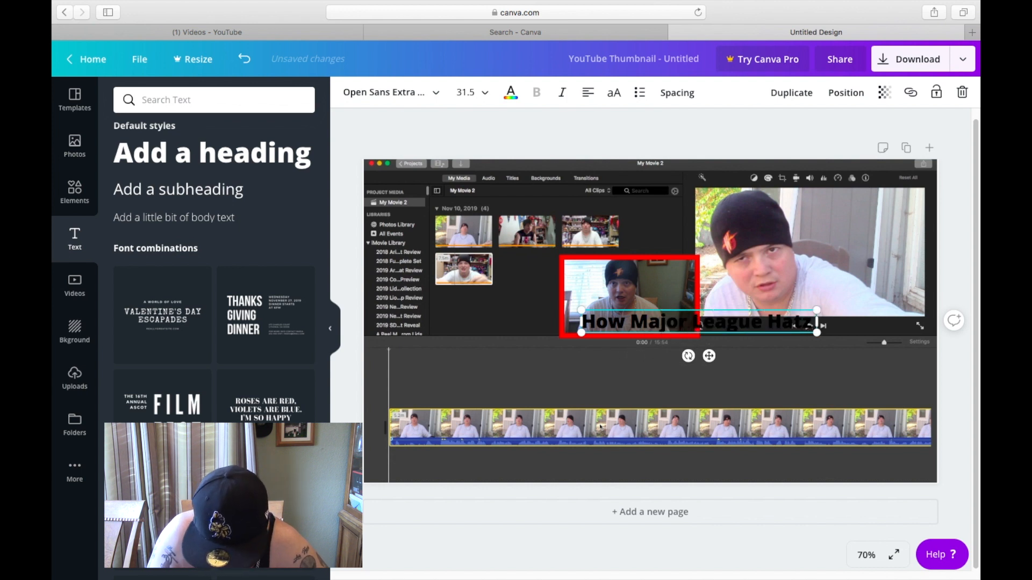
pyautogui.write(' Edits a Vid')
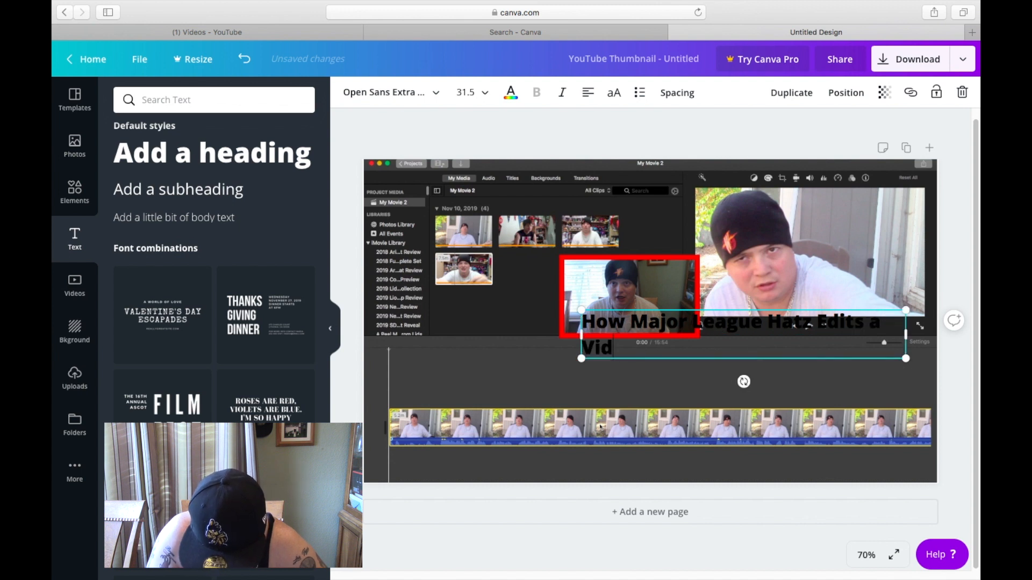
pyautogui.write('eo for You!')
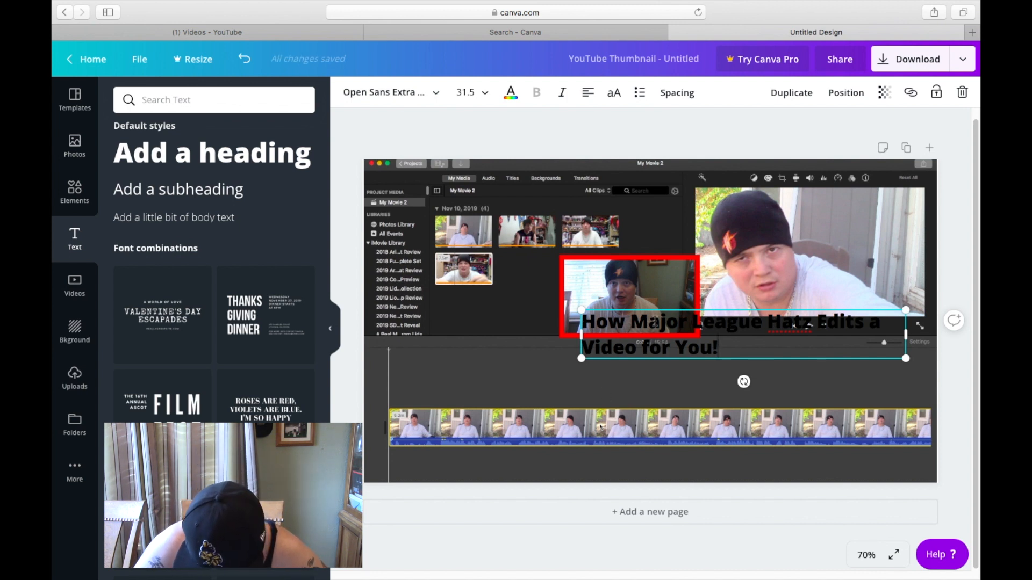
# Shorten "Major League Hatz" in the heading to "MLHatz".
pyautogui.click(690, 321)
pyautogui.press('BackSpace')
pyautogui.press('BackSpace')
pyautogui.press('BackSpace')
pyautogui.press('BackSpace')
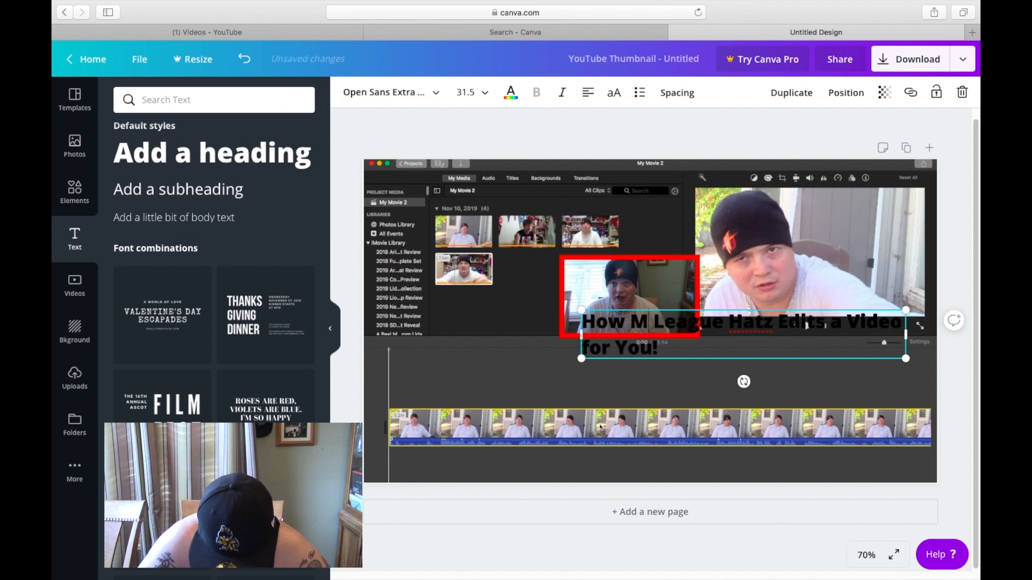
pyautogui.press('Delete')
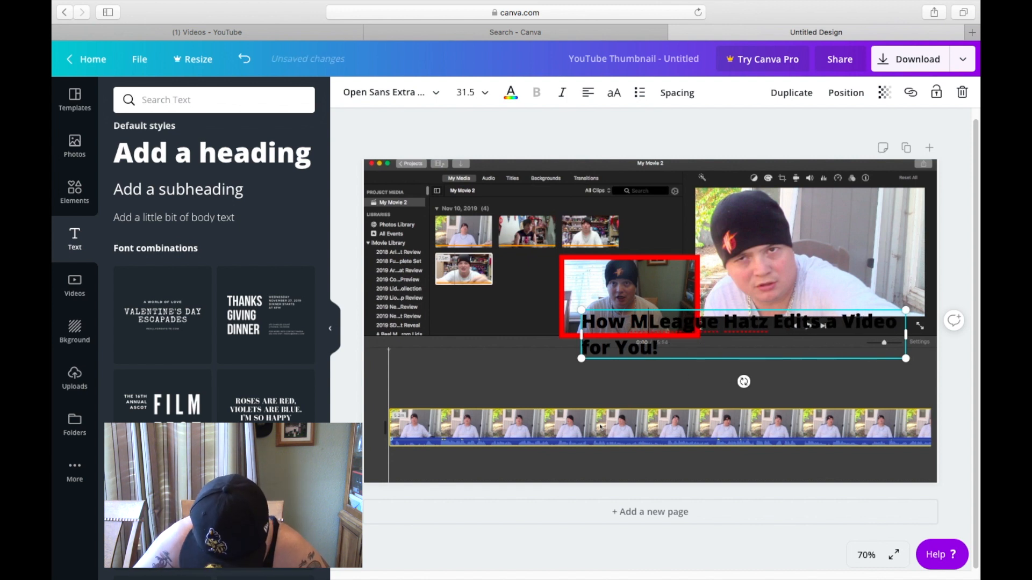
pyautogui.press('BackSpace')
pyautogui.press('BackSpace')
pyautogui.press('BackSpace')
pyautogui.press('BackSpace')
pyautogui.press('BackSpace')
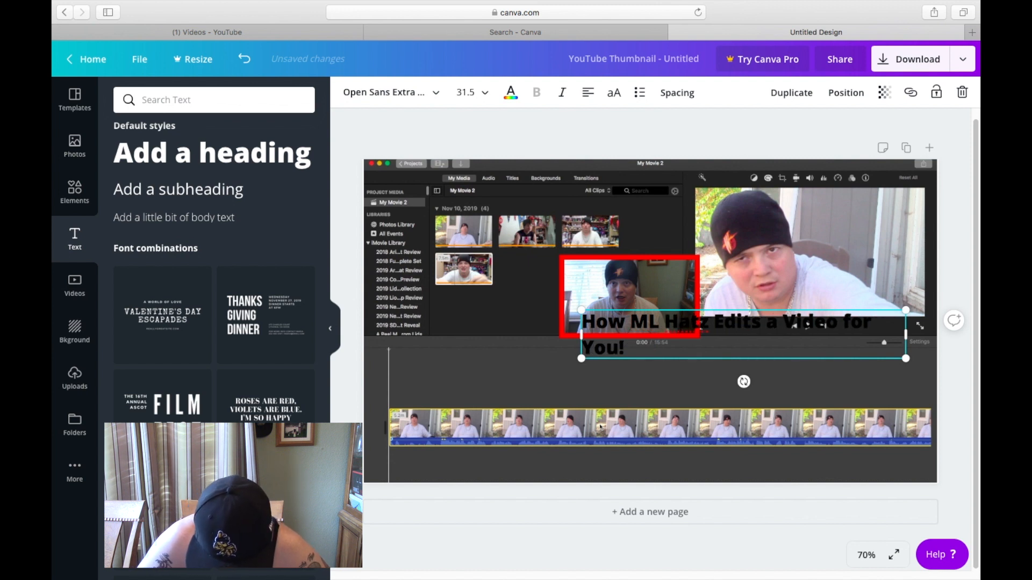
pyautogui.press('Delete')
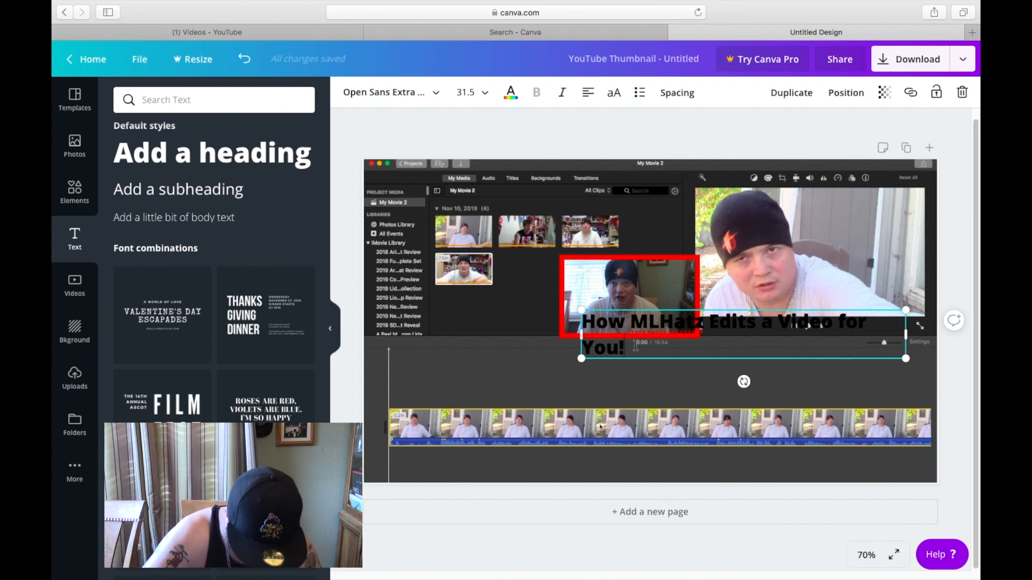
# Center-align the whole heading and set its font size to 48.
pyautogui.doubleClick(636, 346)
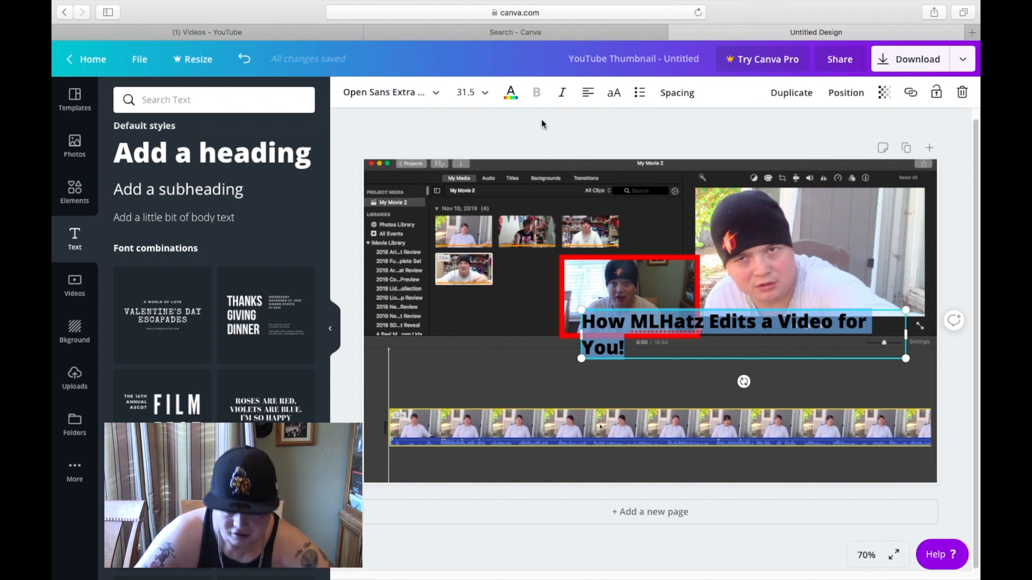
pyautogui.click(588, 94)
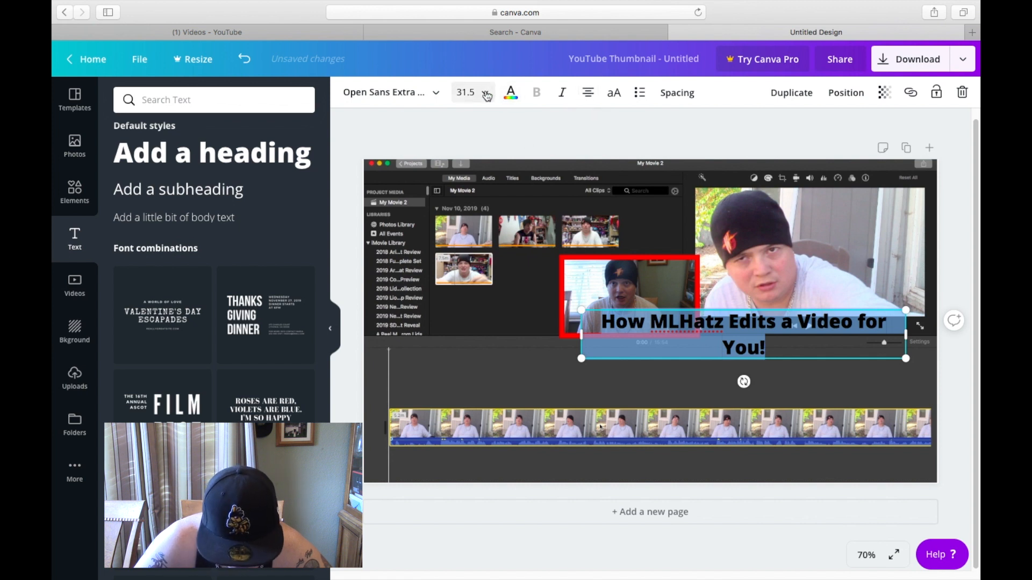
pyautogui.click(485, 93)
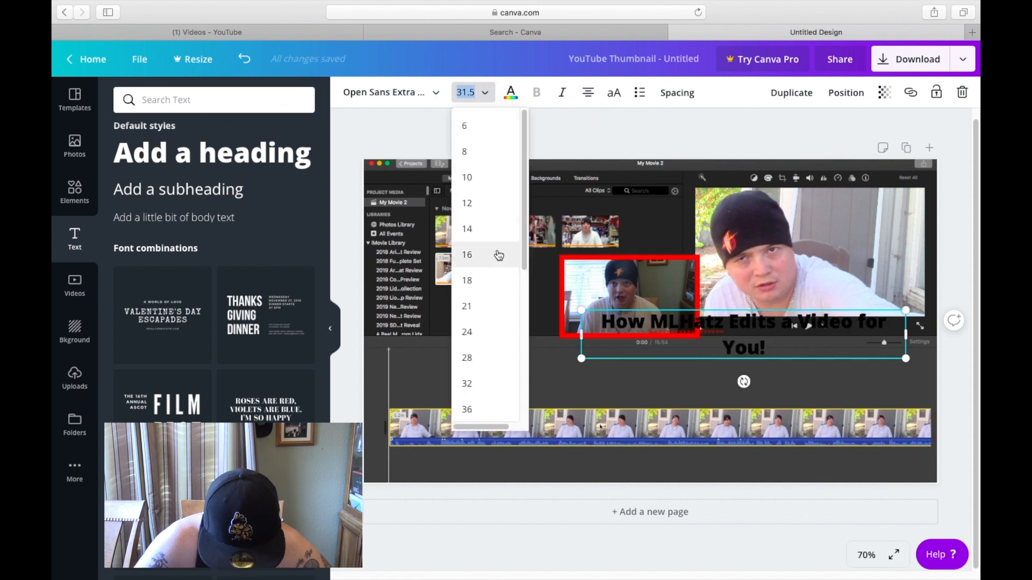
pyautogui.scroll(-3, 501, 255)
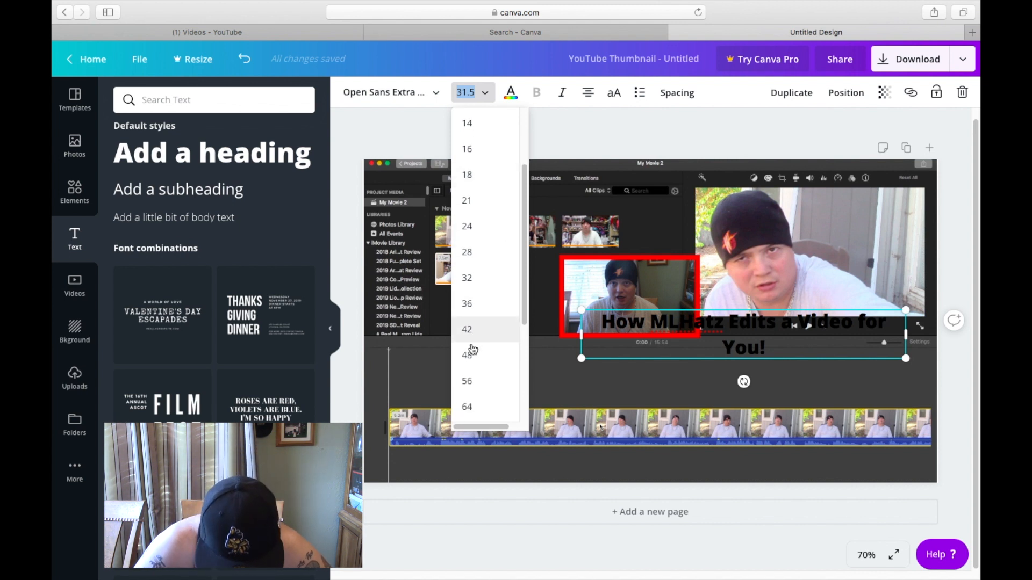
pyautogui.click(471, 365)
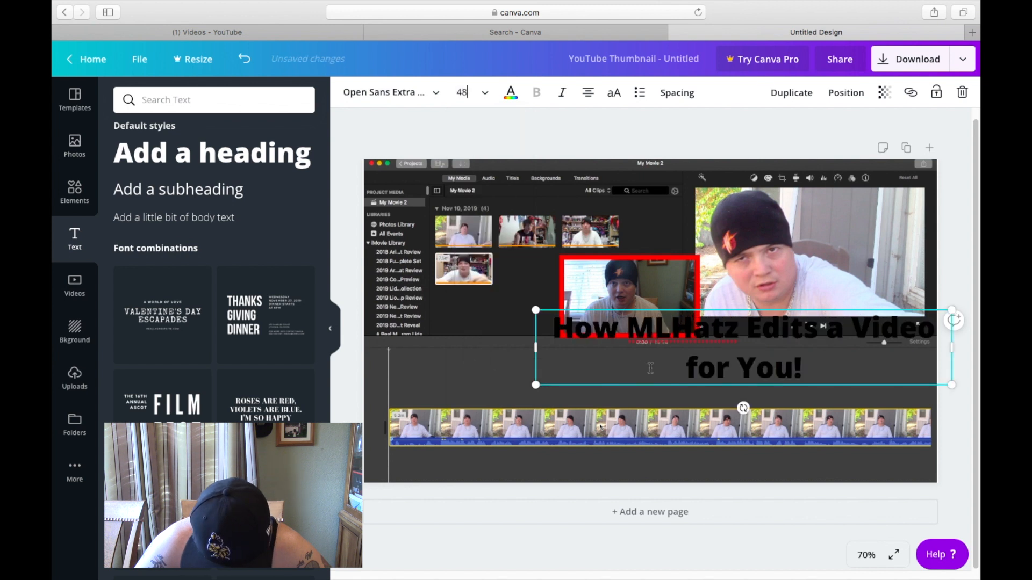
# Move the heading to the middle of the thumbnail and recolor its text, trying white and then blue #5271ff.
pyautogui.click(524, 282)
pyautogui.moveTo(665, 359); pyautogui.dragTo(584, 332)
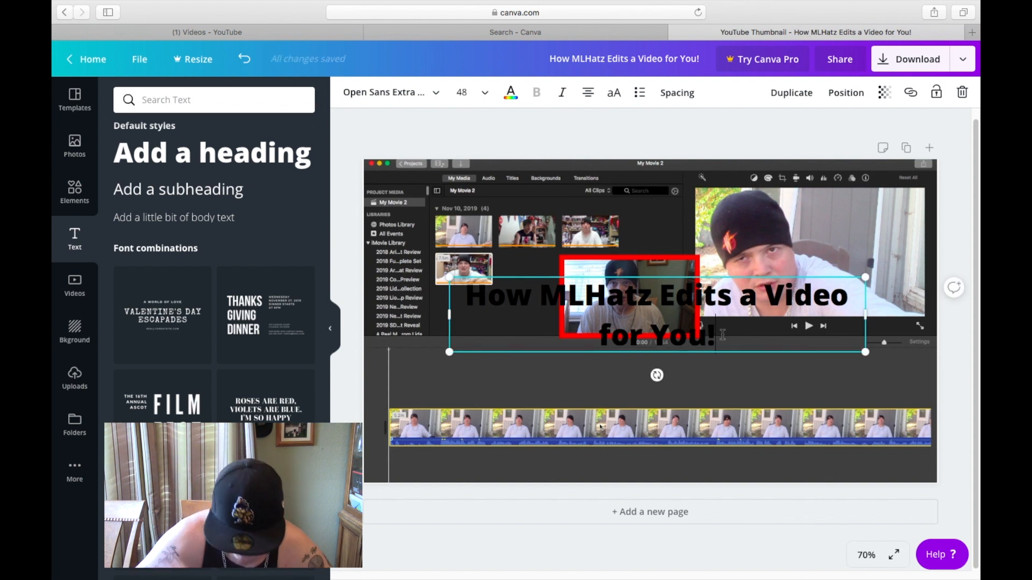
pyautogui.press('super+a')
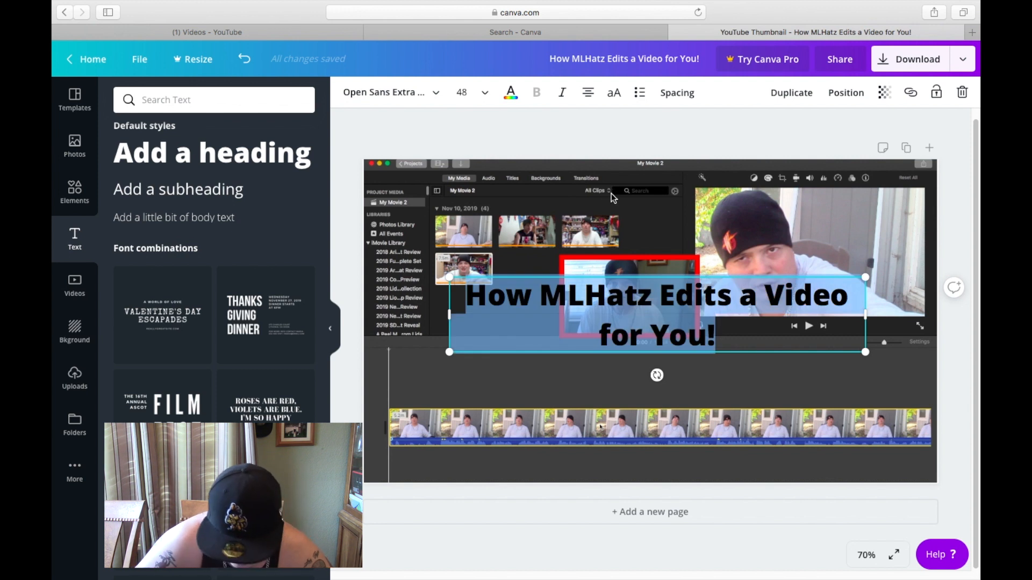
pyautogui.click(510, 96)
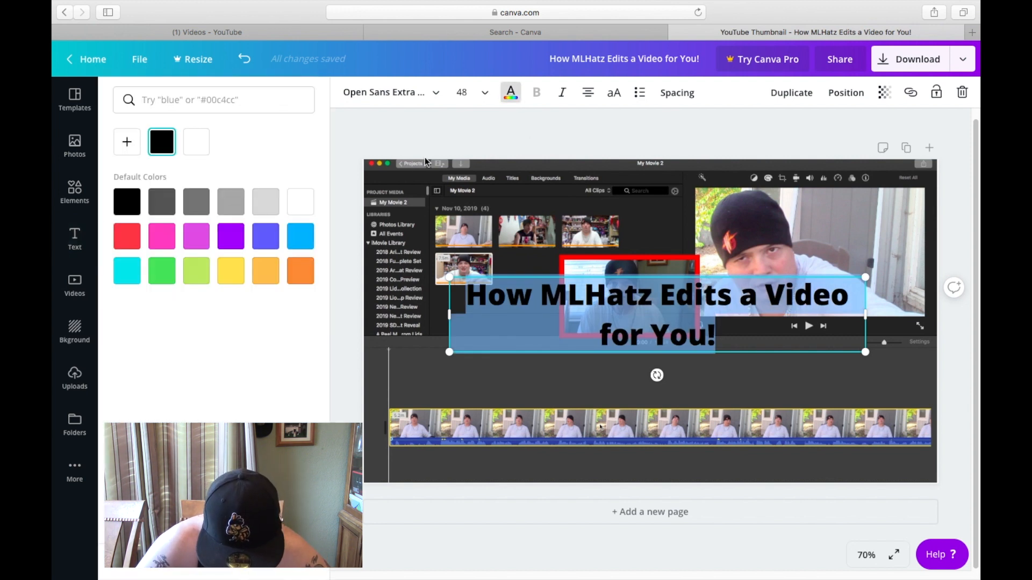
pyautogui.click(304, 205)
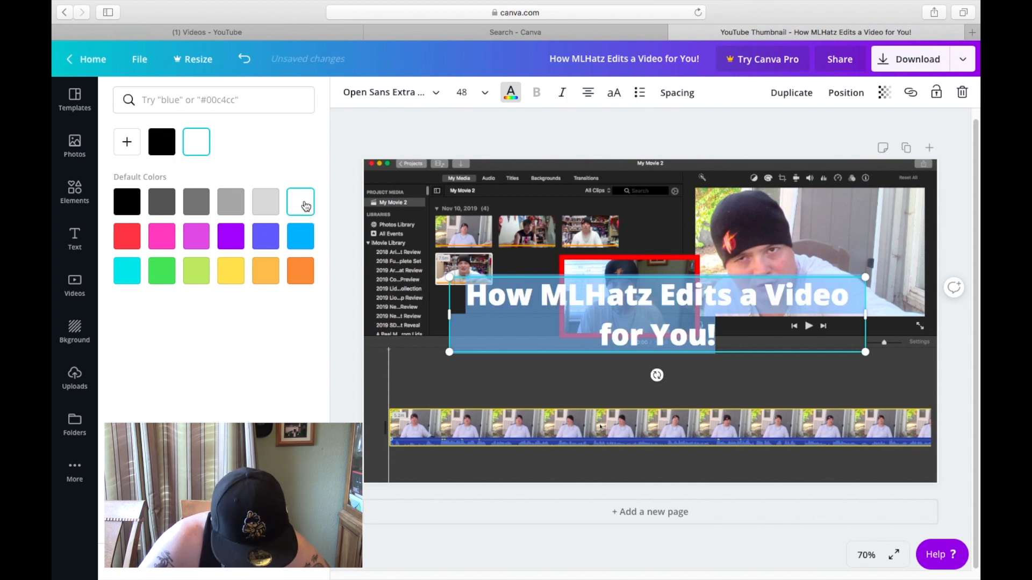
pyautogui.click(266, 235)
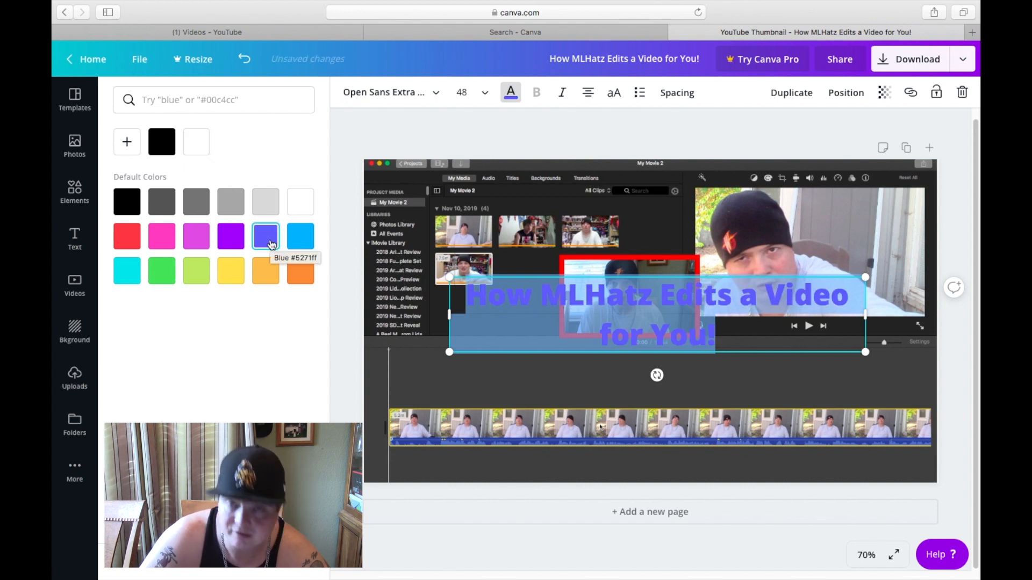
# Try the darker custom blue #0c2dc4 as the heading's text color.
pyautogui.click(127, 141)
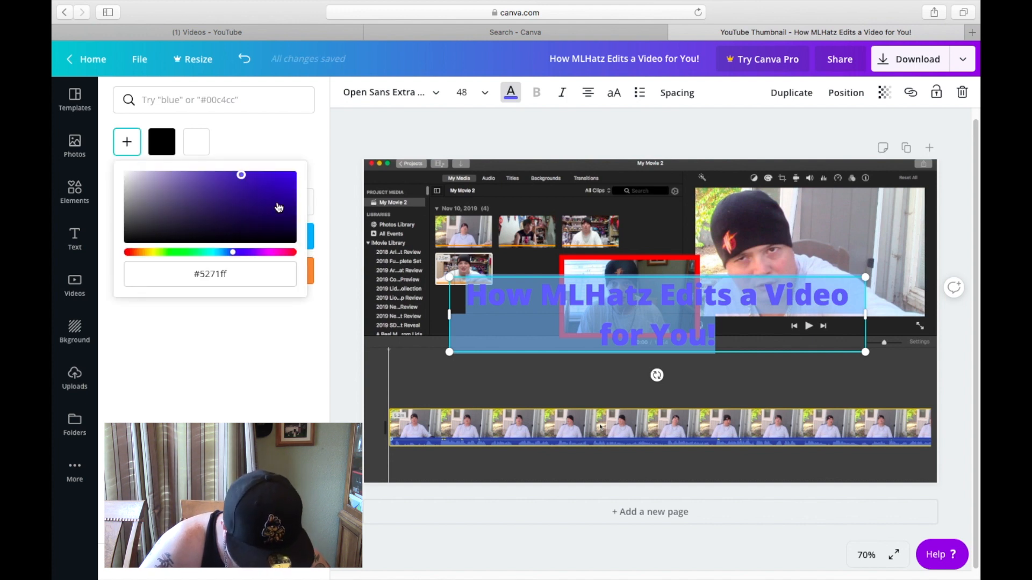
pyautogui.moveTo(242, 176); pyautogui.dragTo(285, 187)
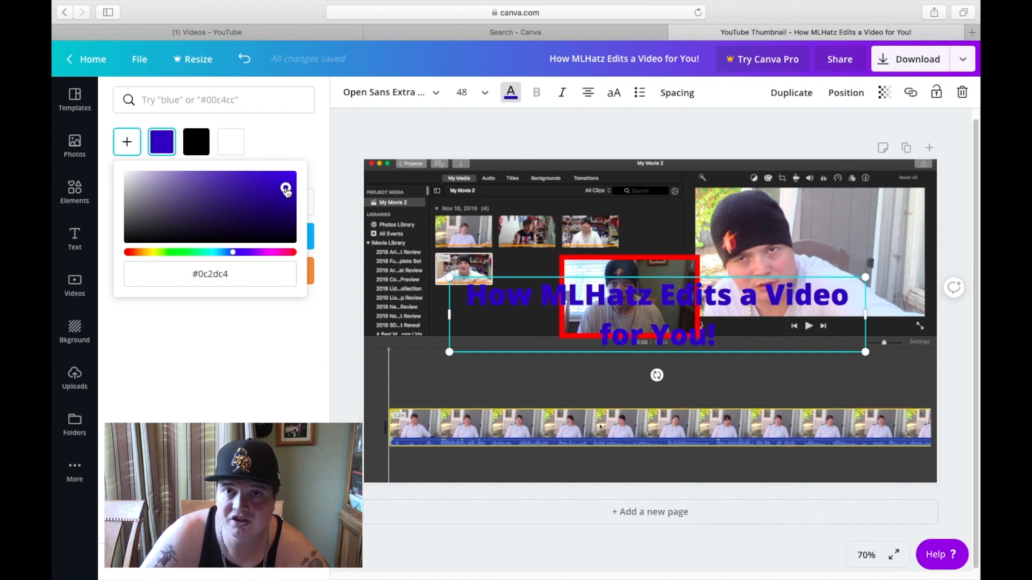
pyautogui.click(138, 144)
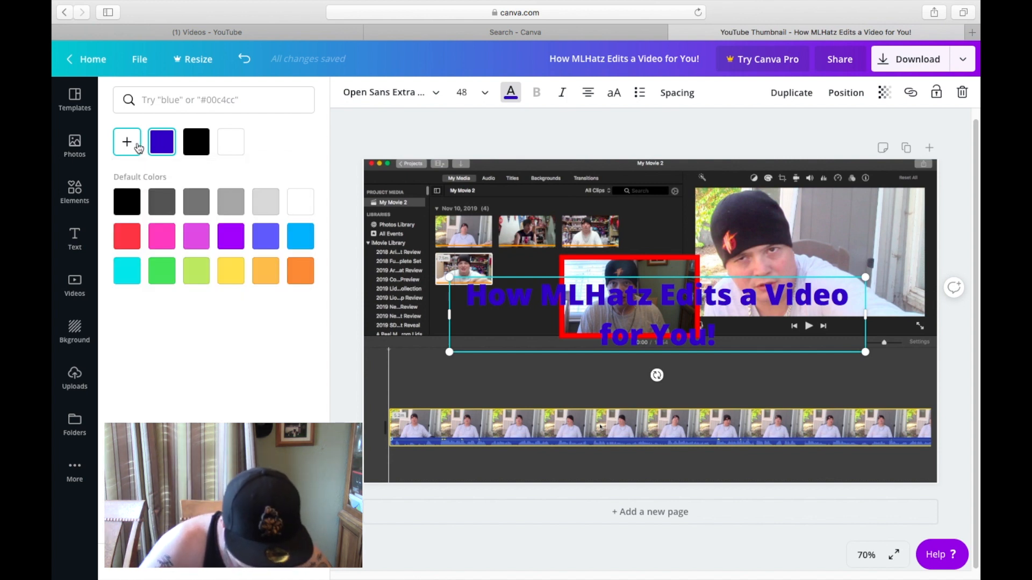
# Recolor the heading text yellow and deepen it to the custom shade #efc106, then deselect the heading.
pyautogui.click(235, 275)
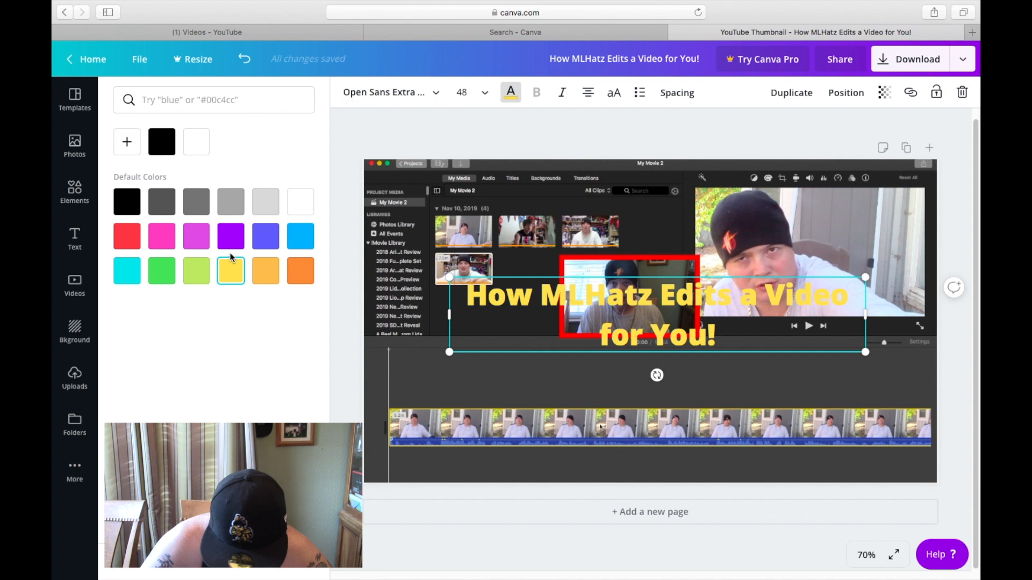
pyautogui.click(128, 142)
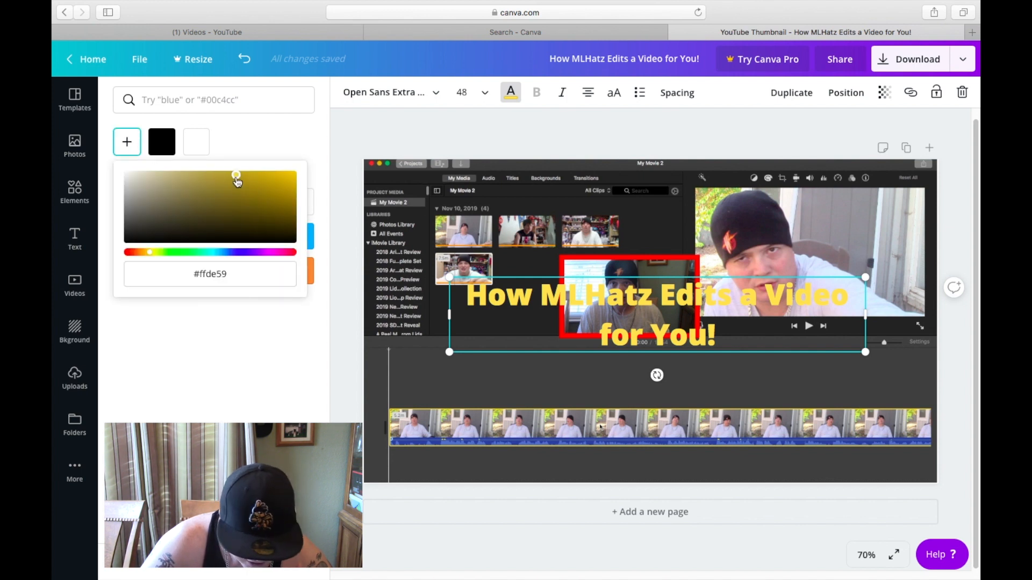
pyautogui.moveTo(236, 175); pyautogui.dragTo(292, 175)
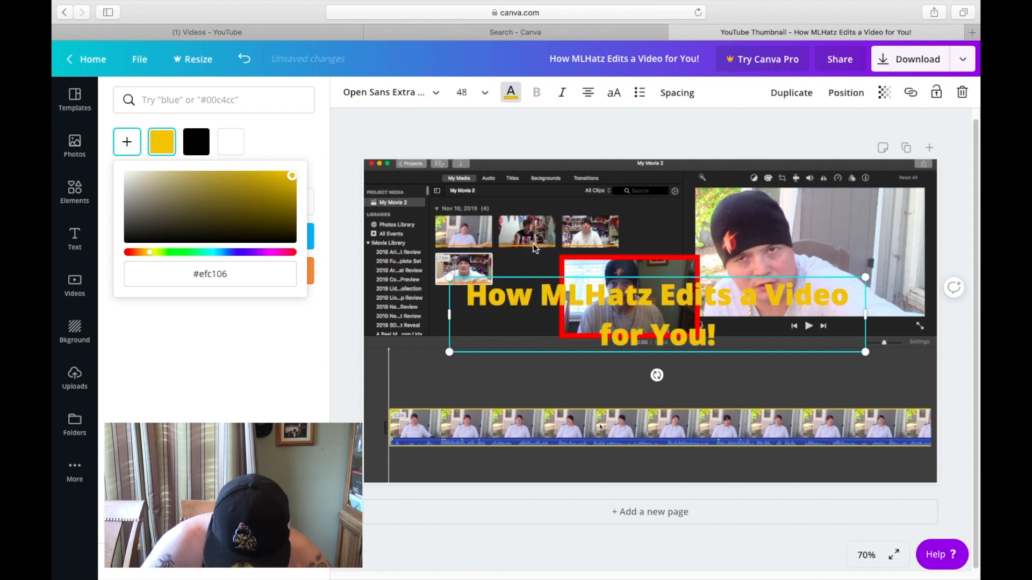
pyautogui.click(516, 255)
pyautogui.click(516, 255)
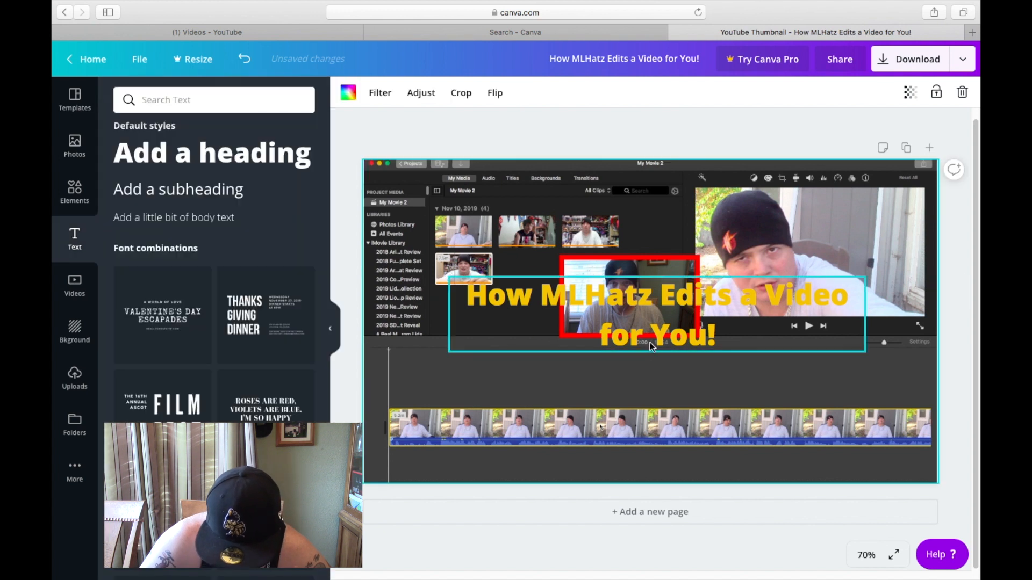
# Move the heading down between the red-framed picture and the timeline clips, and start its second line at "Video".
pyautogui.moveTo(657, 343); pyautogui.dragTo(660, 385)
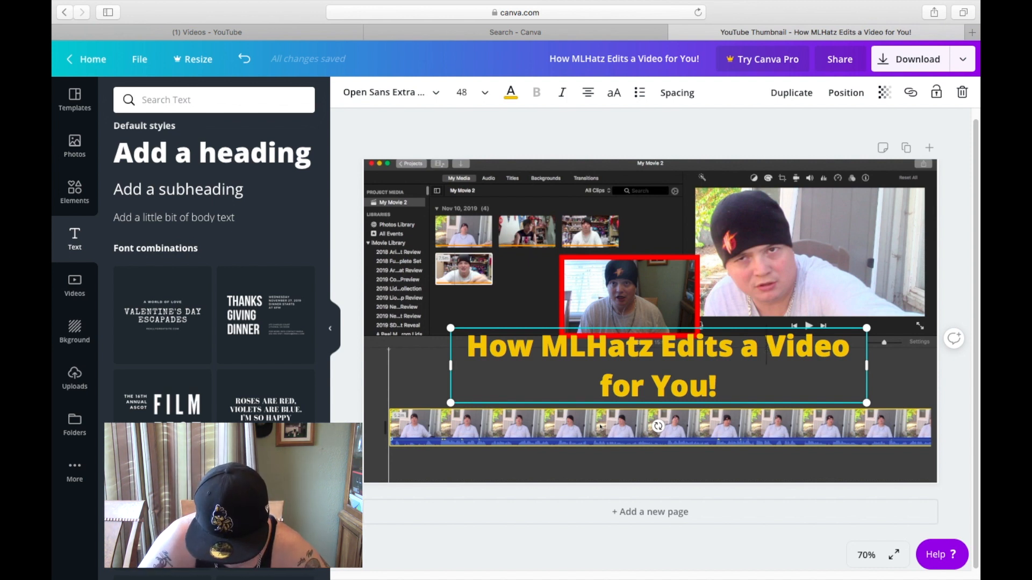
pyautogui.press('Return')
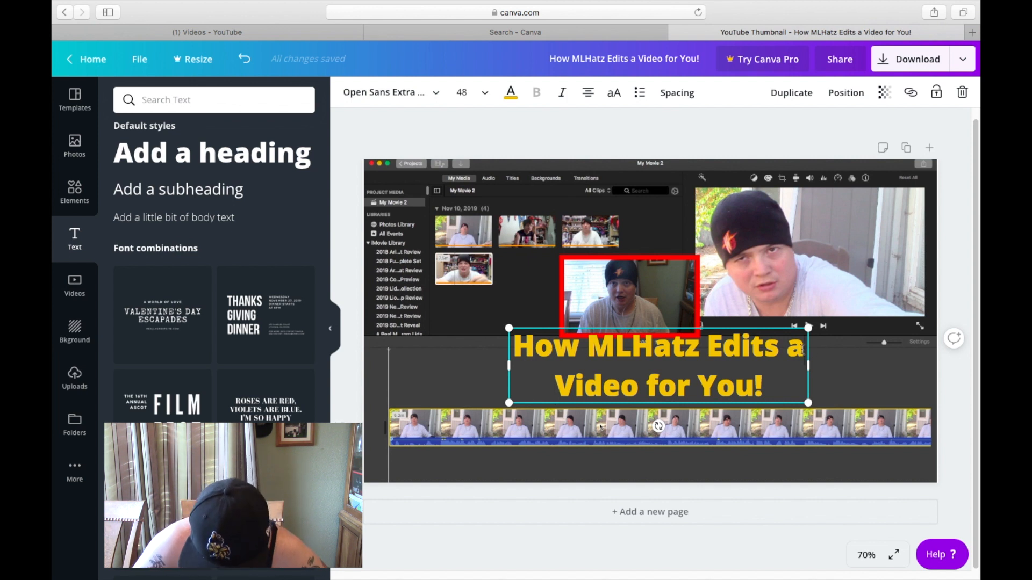
# Capitalize "A" and "For" so the heading reads "How MLHatz Edits A Video For You!".
pyautogui.press('BackSpace')
pyautogui.write('A')
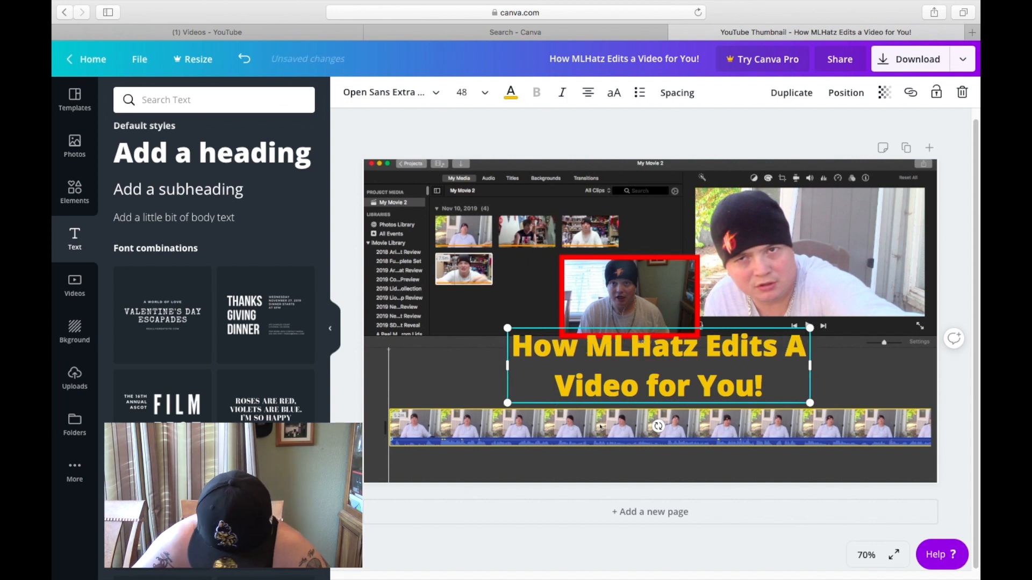
pyautogui.click(660, 385)
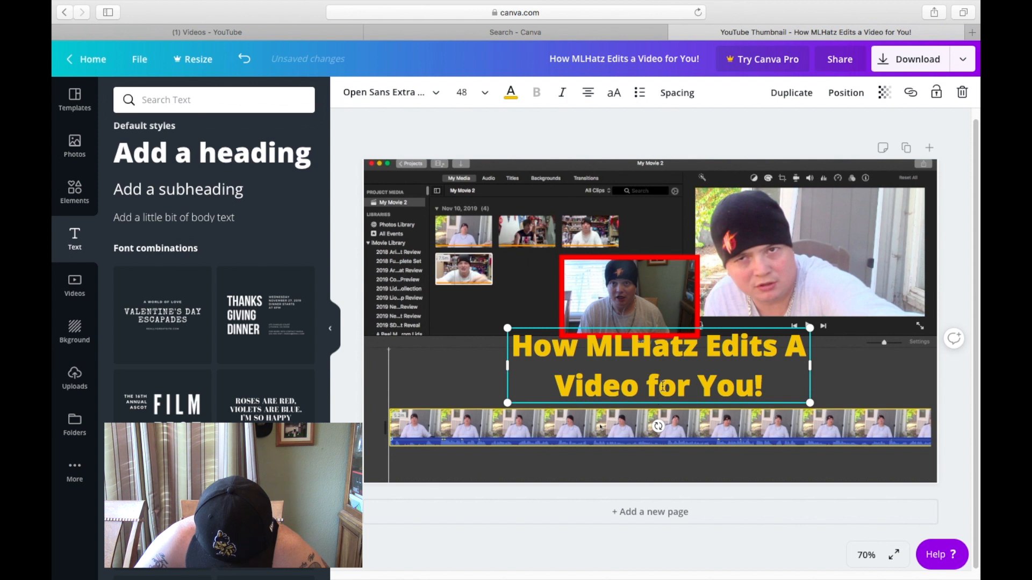
pyautogui.press('BackSpace')
pyautogui.write('F')
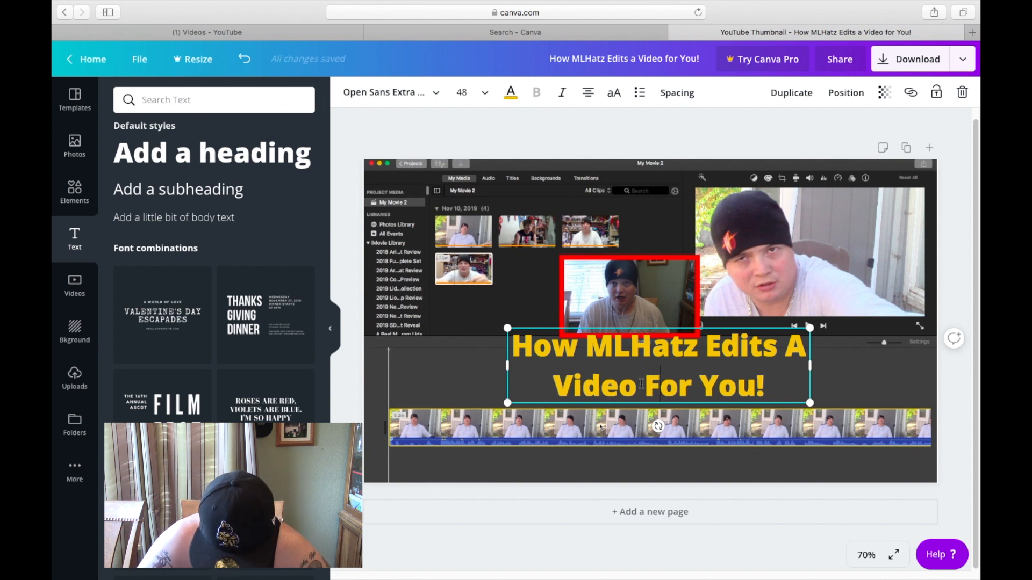
pyautogui.click(846, 368)
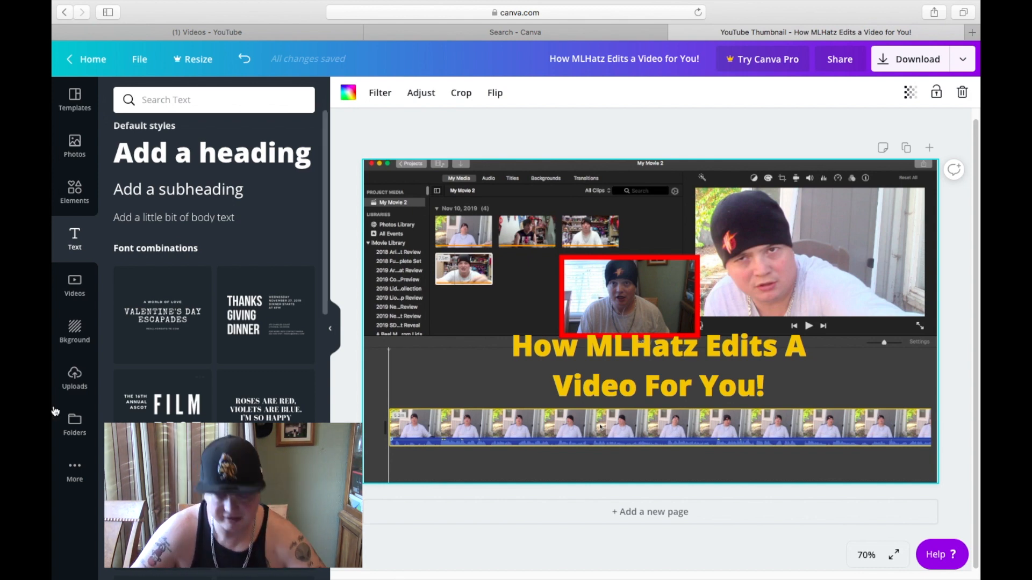
# Find the round New Era 59FIFTY sticker among the uploaded images and add it to the thumbnail.
pyautogui.click(76, 376)
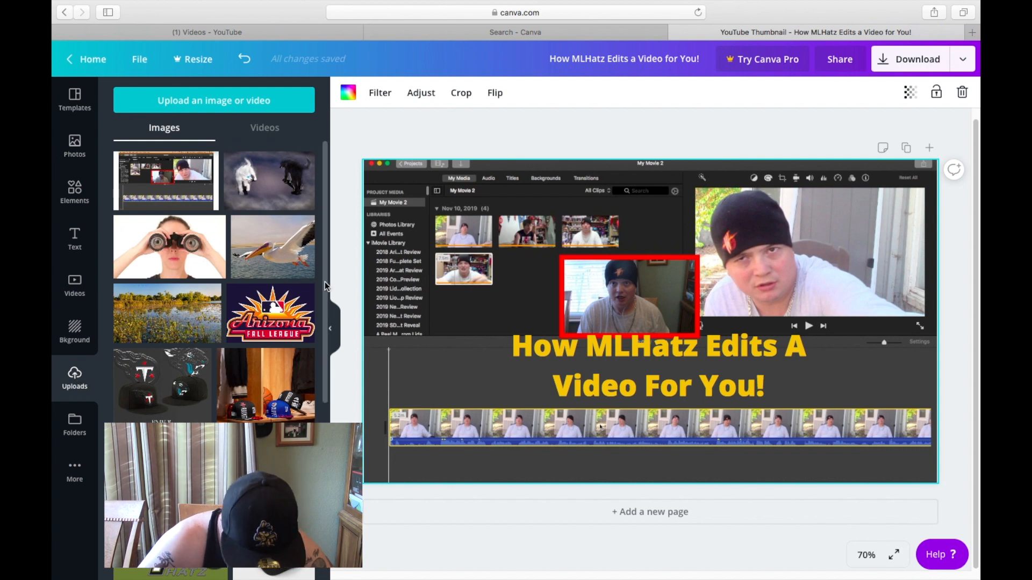
pyautogui.moveTo(325, 282); pyautogui.dragTo(330, 494)
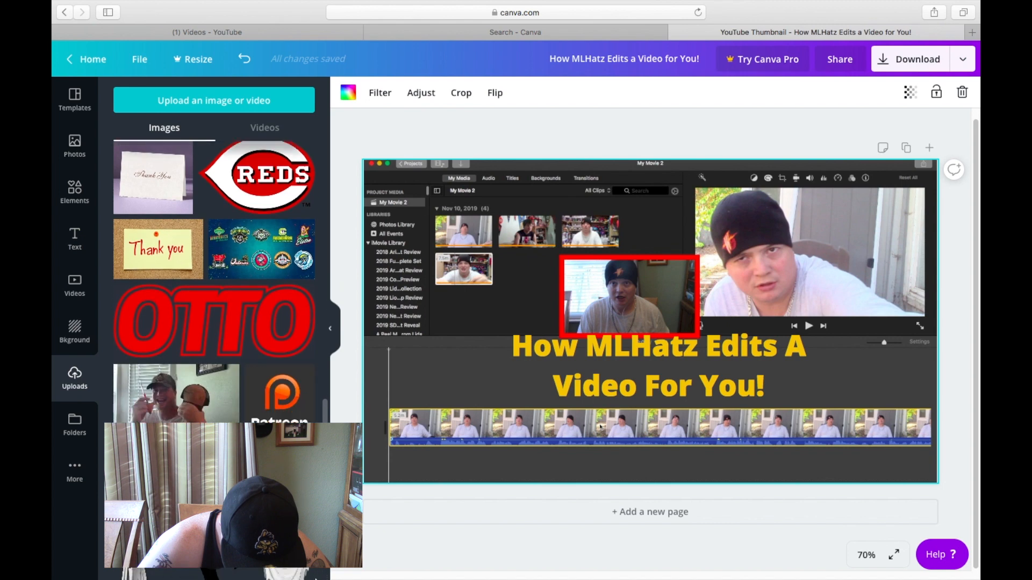
pyautogui.scroll(-10, 214, 282)
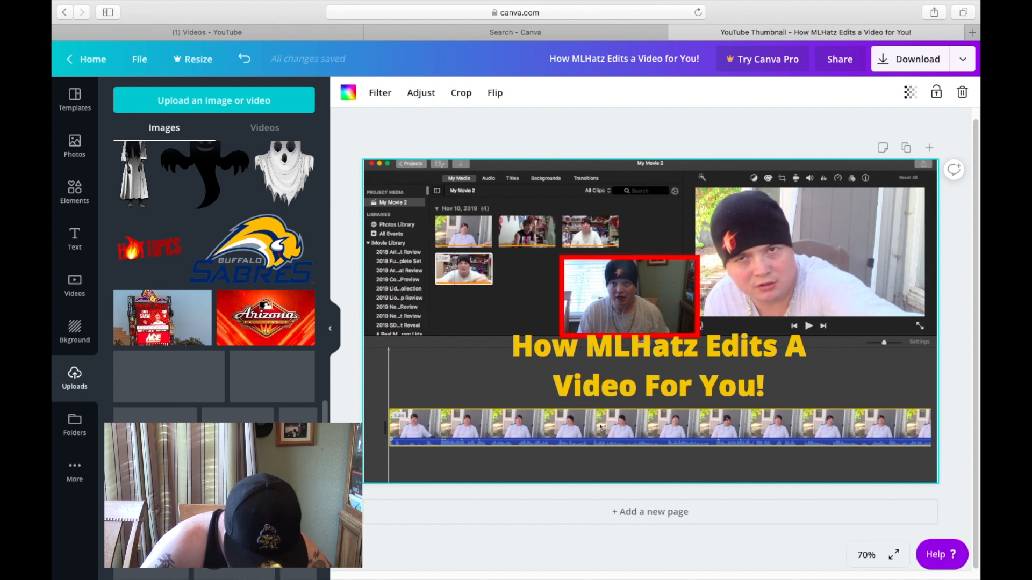
pyautogui.scroll(-15, 214, 282)
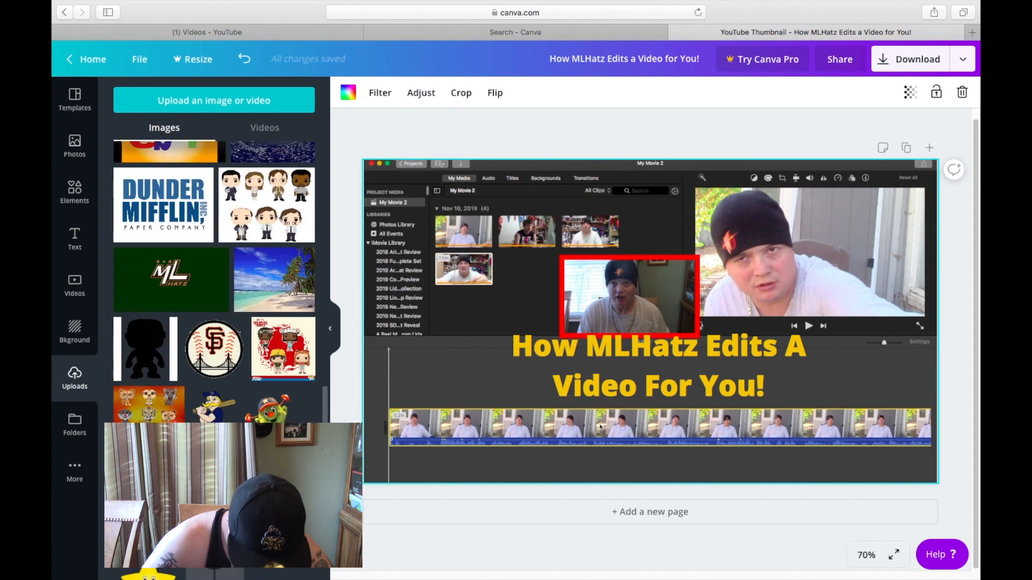
pyautogui.scroll(-8, 322, 571)
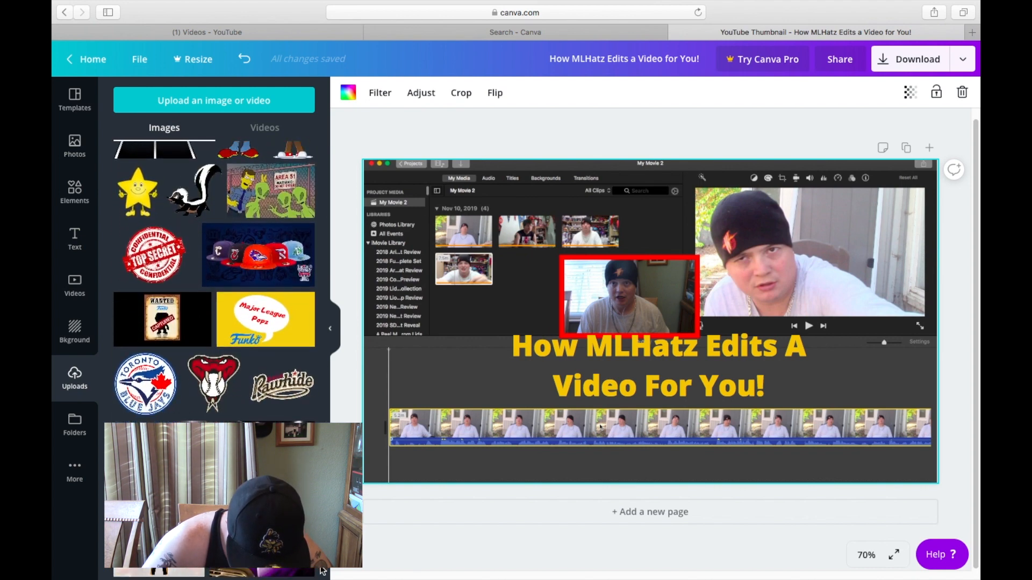
pyautogui.scroll(-10, 323, 575)
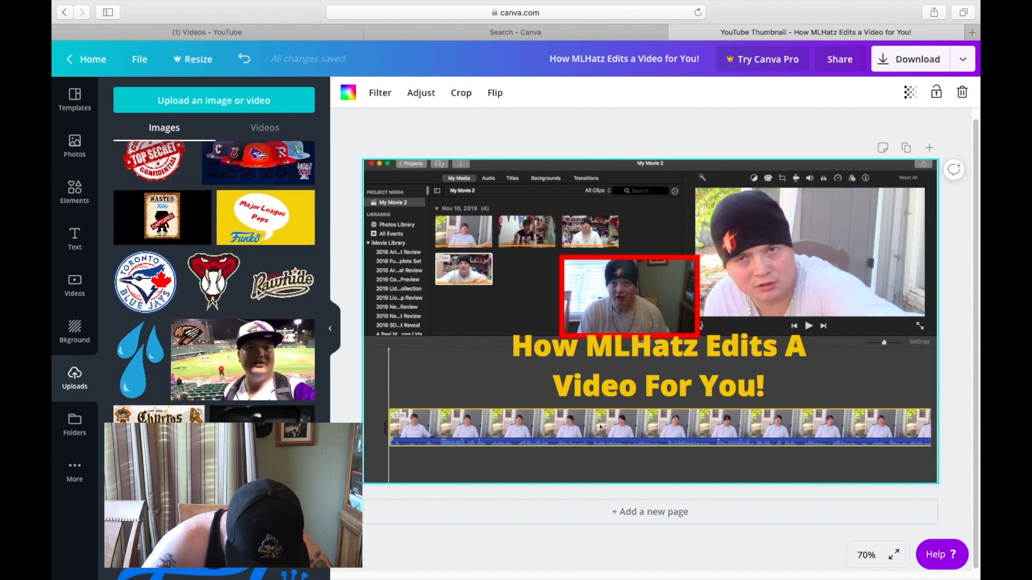
pyautogui.scroll(-3, 322, 576)
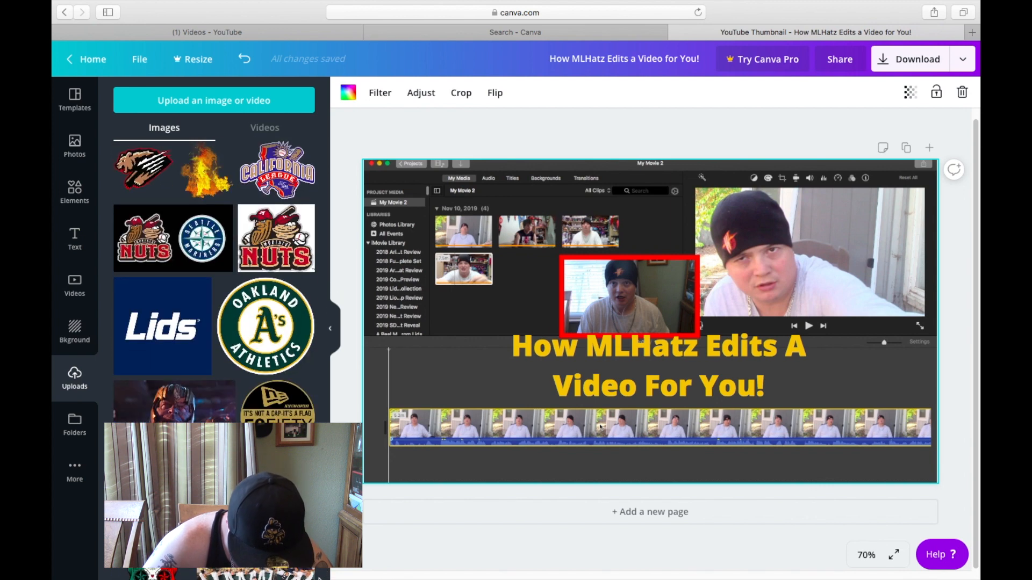
pyautogui.click(289, 416)
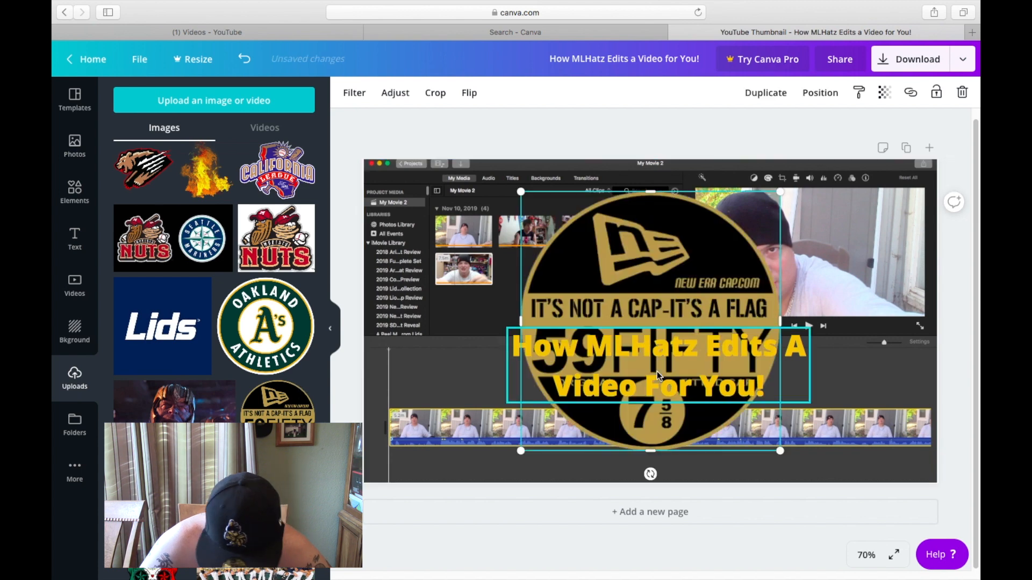
# Shrink the 59FIFTY sticker to less than half its size and place it in the thumbnail's upper-left corner.
pyautogui.moveTo(779, 451); pyautogui.dragTo(642, 314)
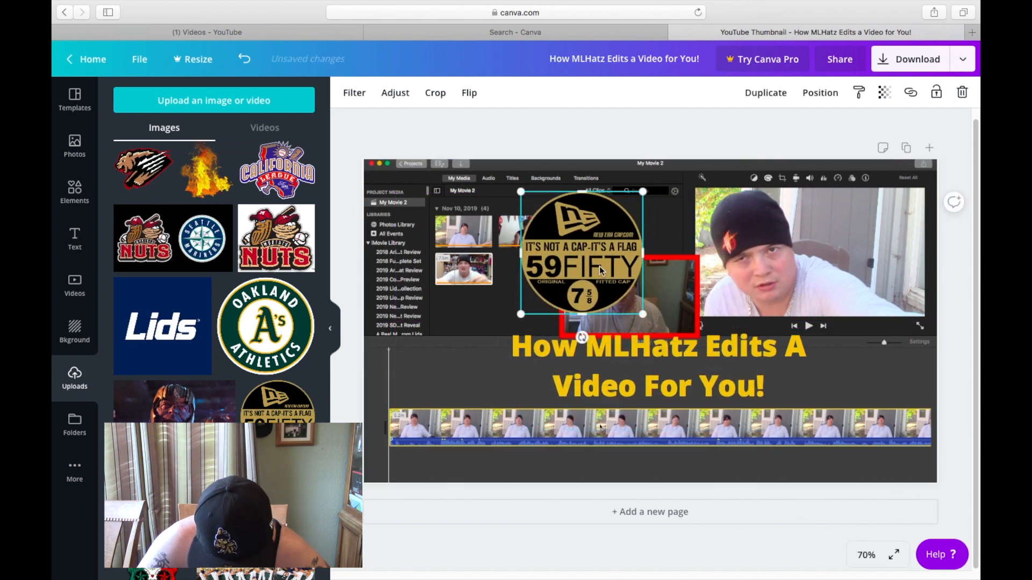
pyautogui.moveTo(585, 259); pyautogui.dragTo(441, 248)
pyautogui.moveTo(490, 299); pyautogui.dragTo(476, 292)
pyautogui.click(519, 288)
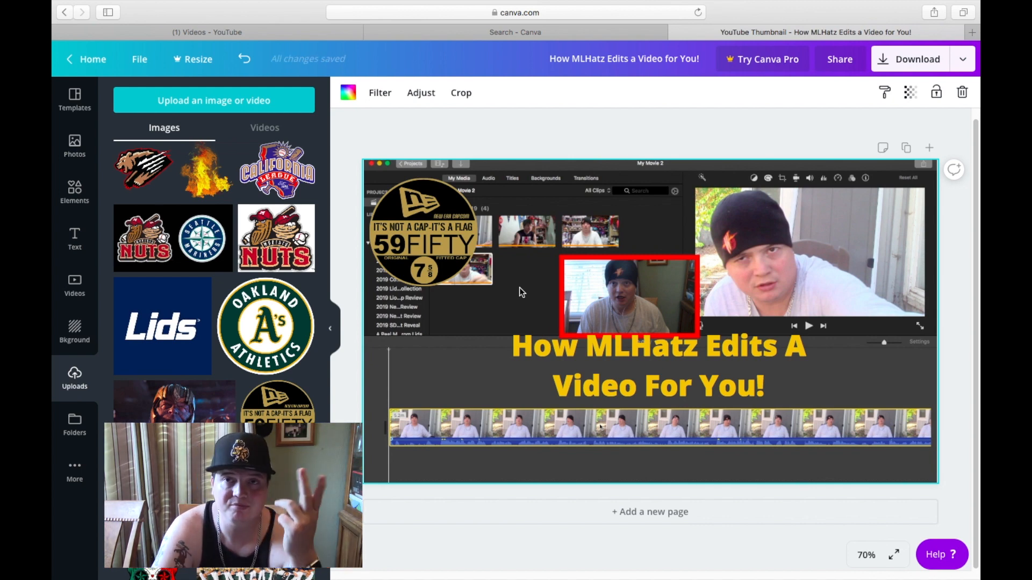
# Delete the 59FIFTY sticker from the thumbnail.
pyautogui.click(401, 246)
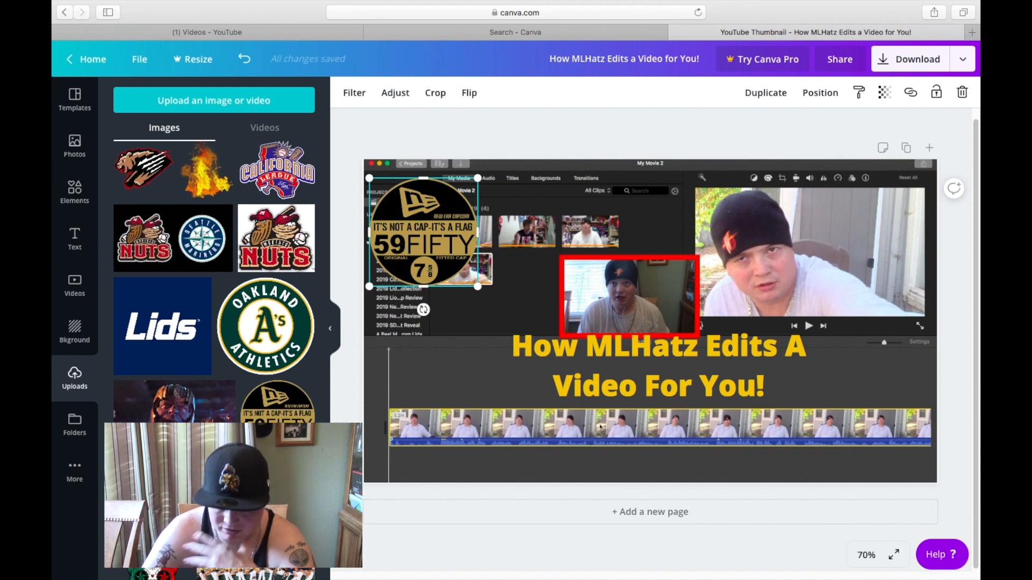
pyautogui.press('Delete')
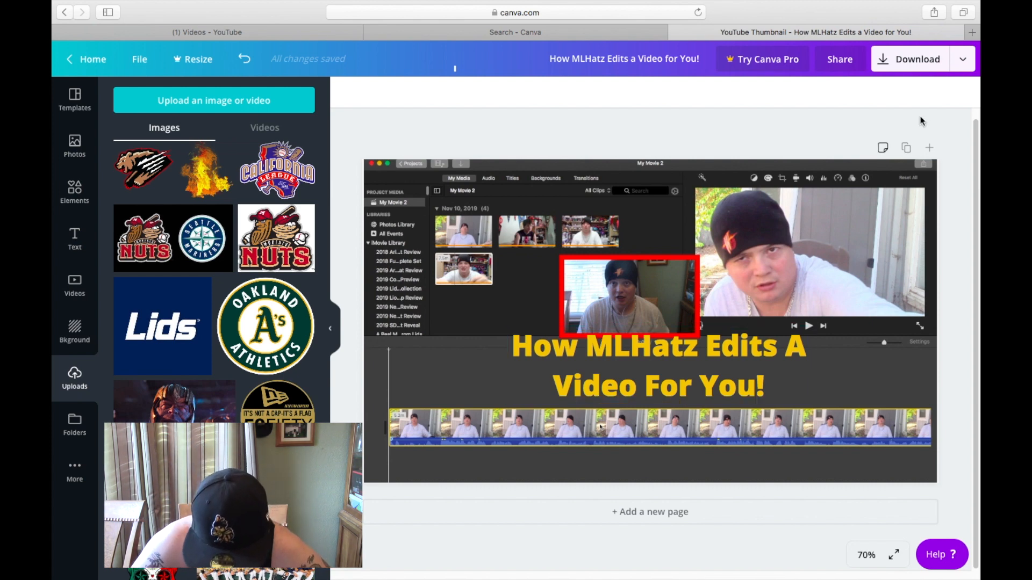
# Download the finished thumbnail as a JPG file.
pyautogui.click(963, 65)
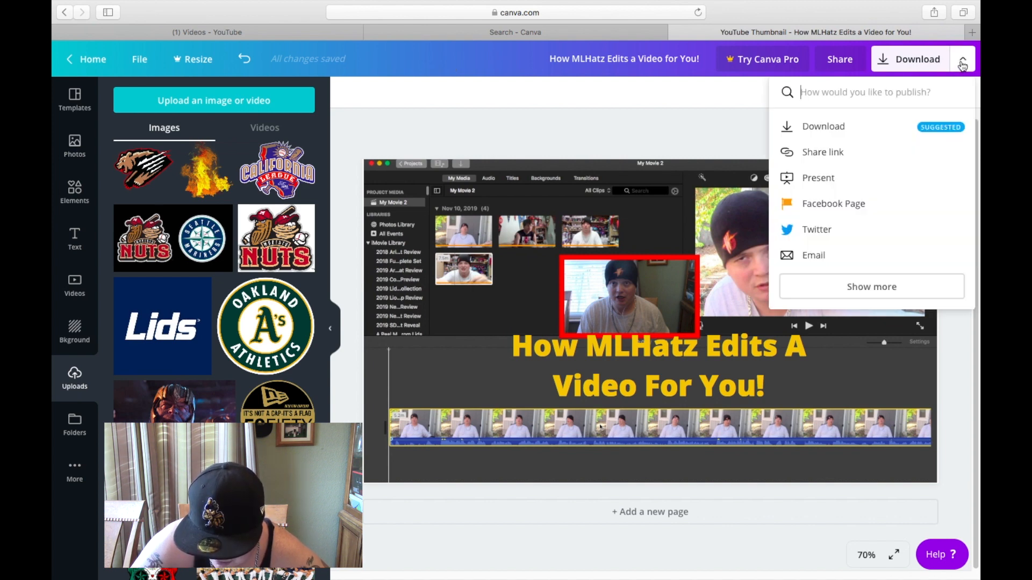
pyautogui.click(835, 128)
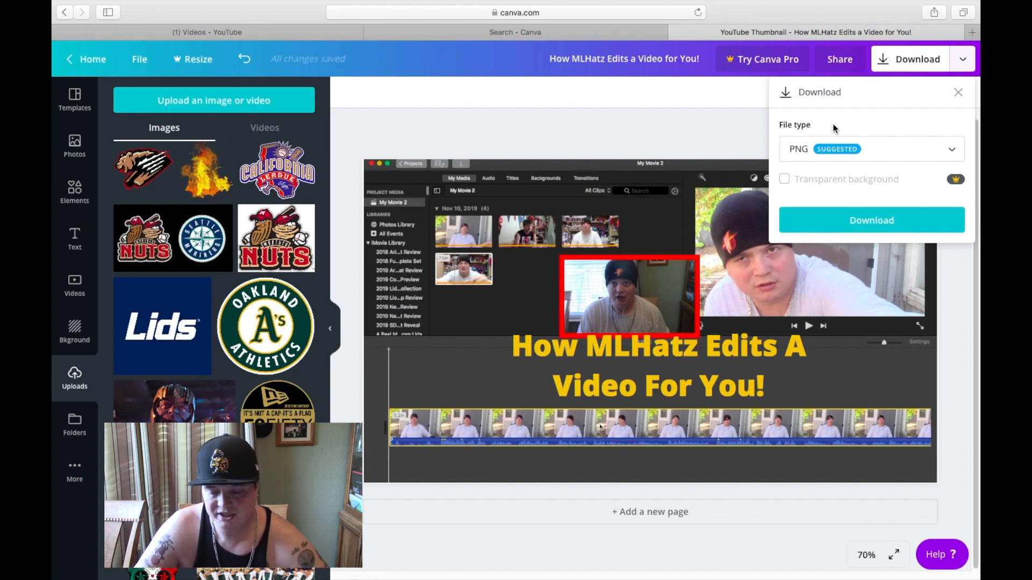
pyautogui.click(954, 155)
pyautogui.click(852, 193)
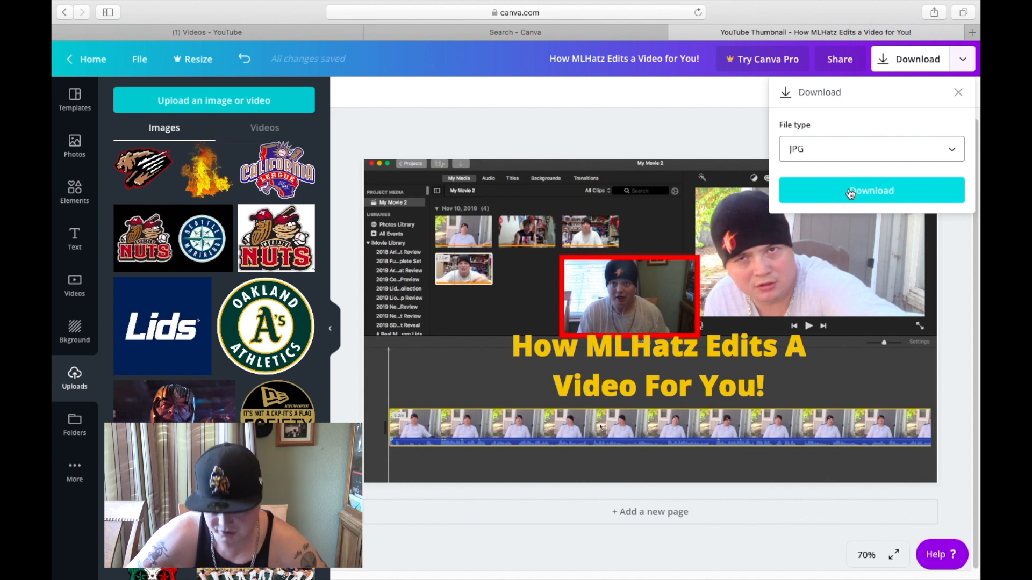
pyautogui.click(853, 198)
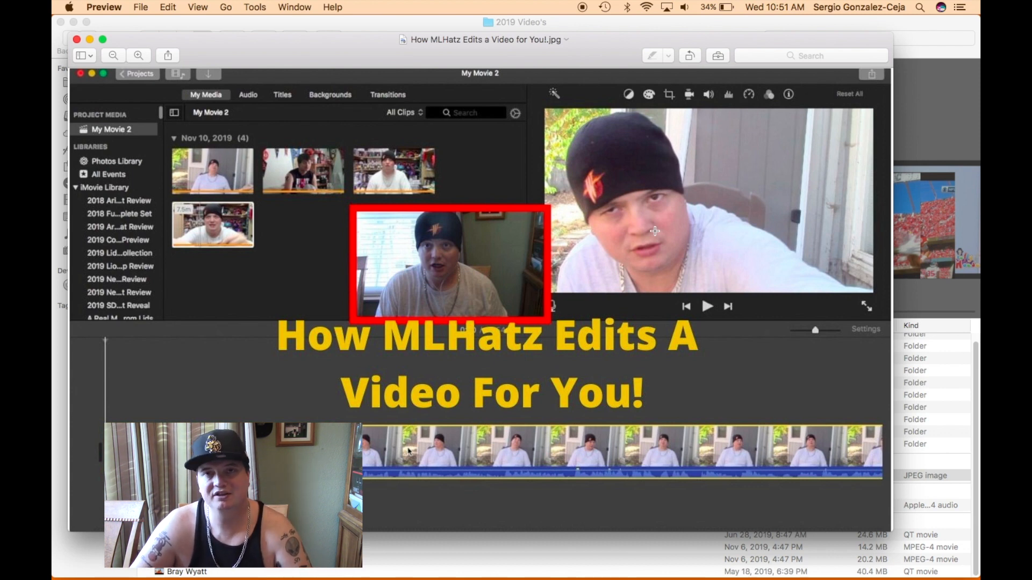
# In Preview, rename the downloaded thumbnail file to "Edit TN.jpg".
pyautogui.click(566, 40)
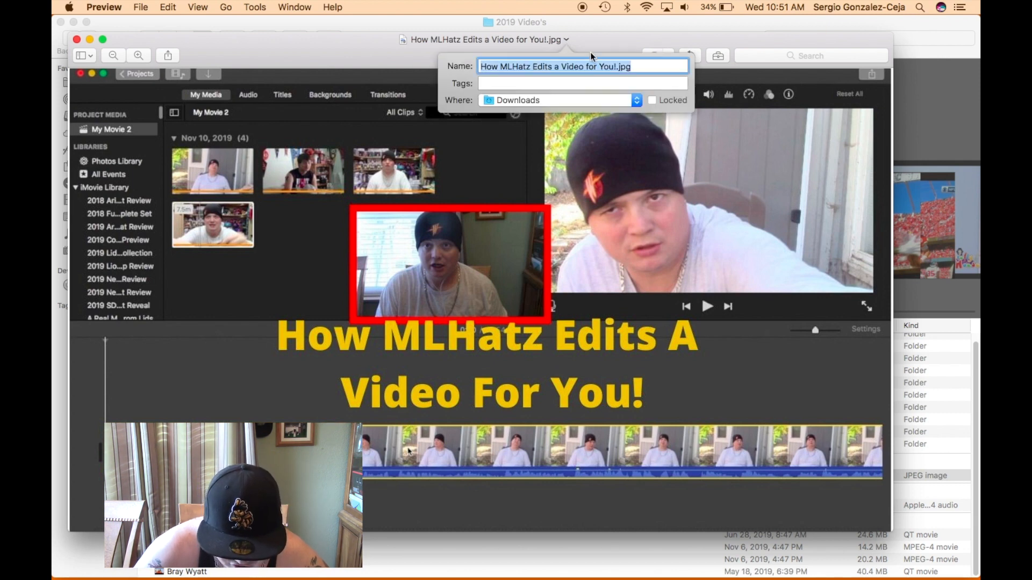
pyautogui.click(617, 65)
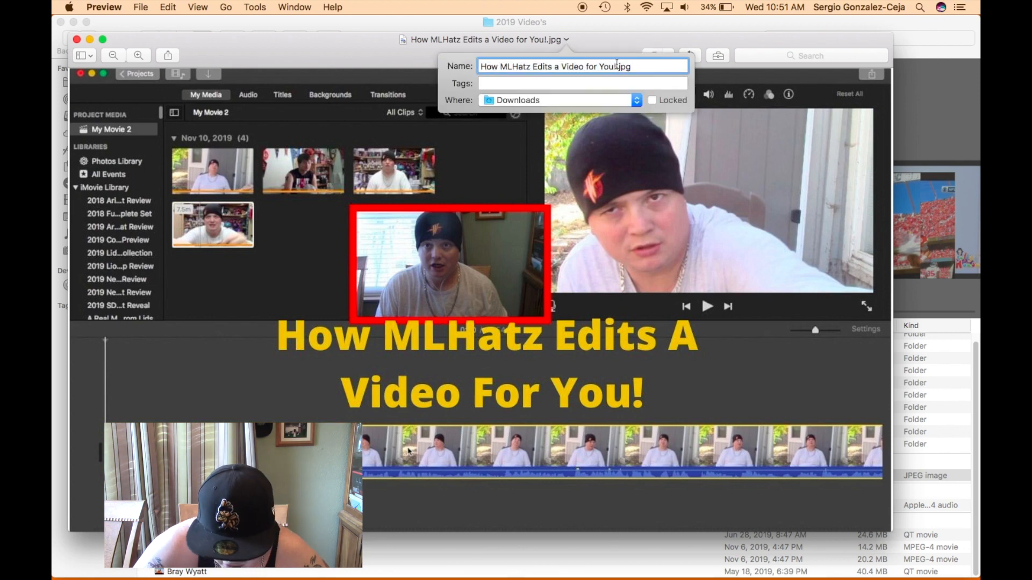
pyautogui.press('BackSpace')
pyautogui.press('BackSpace')
pyautogui.press('BackSpace')
pyautogui.press('BackSpace')
pyautogui.press('BackSpace')
pyautogui.press('BackSpace')
pyautogui.press('BackSpace')
pyautogui.press('BackSpace')
pyautogui.press('BackSpace')
pyautogui.press('BackSpace')
pyautogui.press('BackSpace')
pyautogui.press('BackSpace')
pyautogui.press('BackSpace')
pyautogui.press('BackSpace')
pyautogui.press('BackSpace')
pyautogui.press('BackSpace')
pyautogui.press('BackSpace')
pyautogui.press('BackSpace')
pyautogui.press('BackSpace')
pyautogui.press('BackSpace')
pyautogui.press('BackSpace')
pyautogui.press('BackSpace')
pyautogui.press('BackSpace')
pyautogui.press('BackSpace')
pyautogui.press('BackSpace')
pyautogui.press('BackSpace')
pyautogui.press('BackSpace')
pyautogui.press('BackSpace')
pyautogui.write('Edit T')
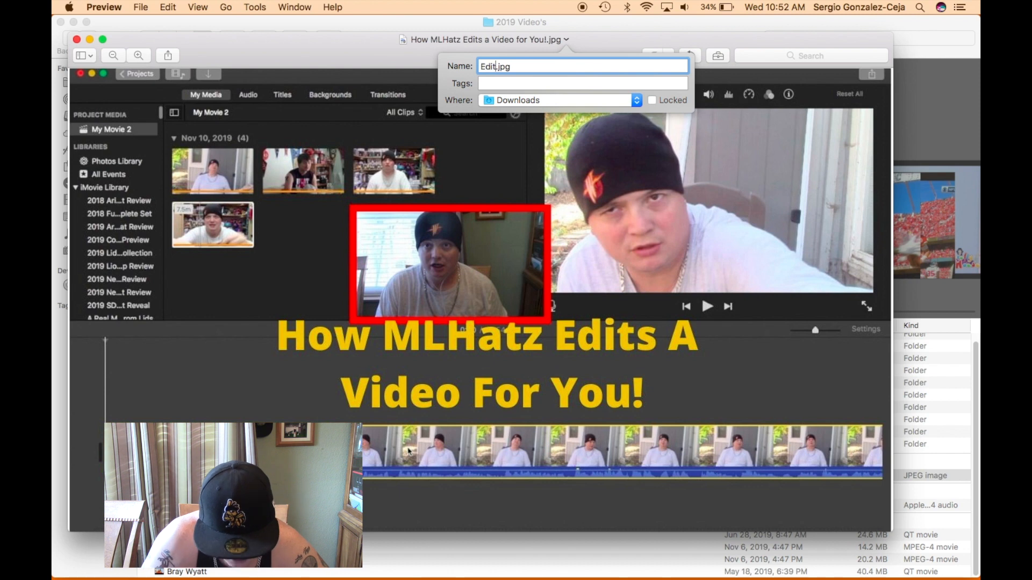
pyautogui.write('N')
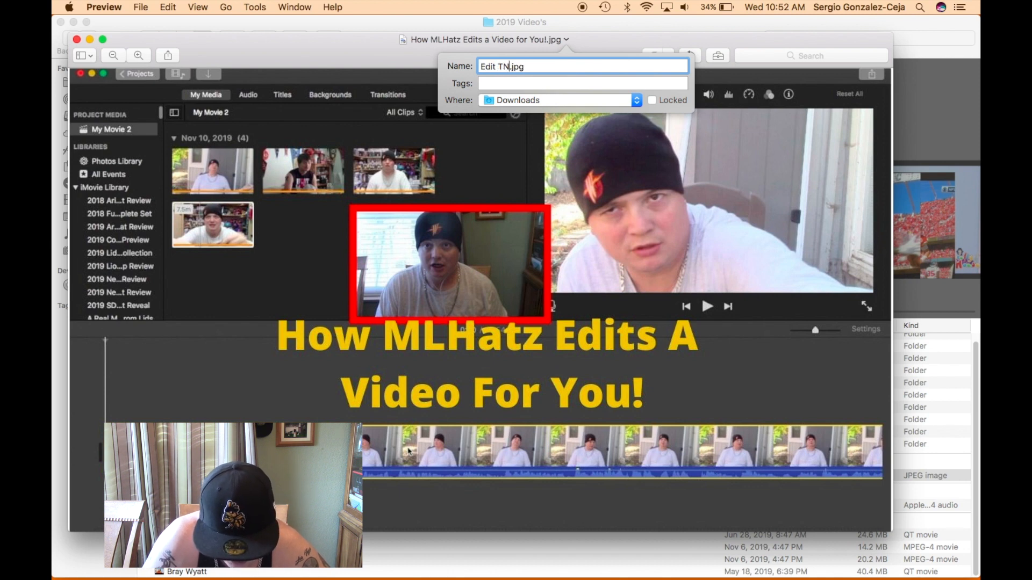
# Move Edit TN.jpg into the 2019 Video's folder under Documents, YouTube Videos, Videos, and close the image.
pyautogui.click(639, 105)
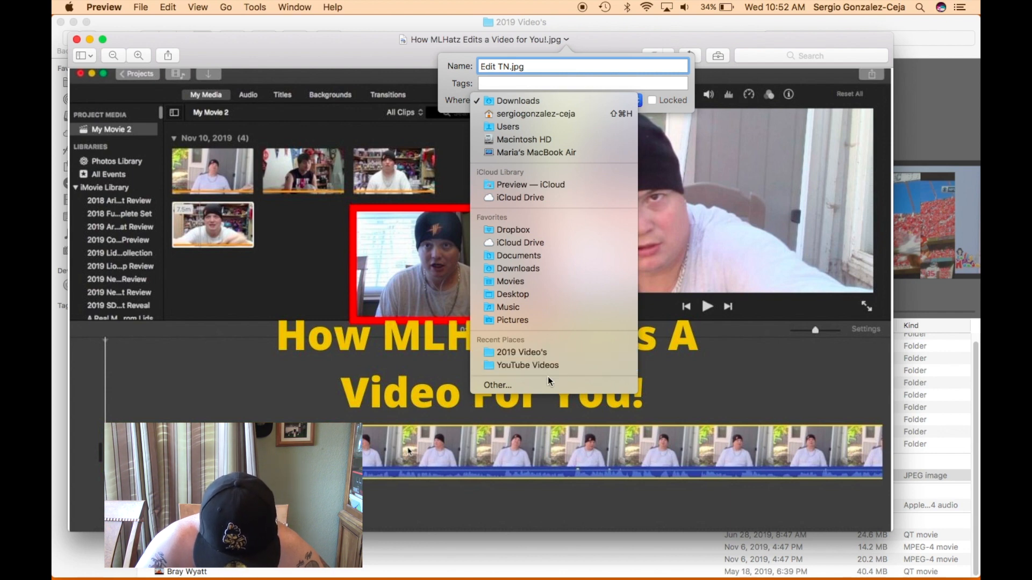
pyautogui.click(525, 386)
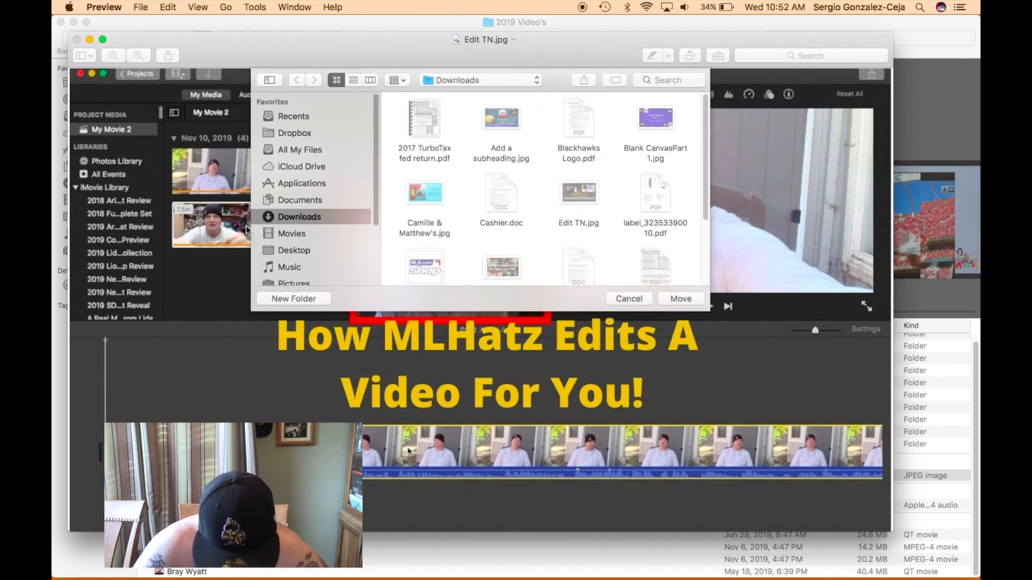
pyautogui.click(296, 199)
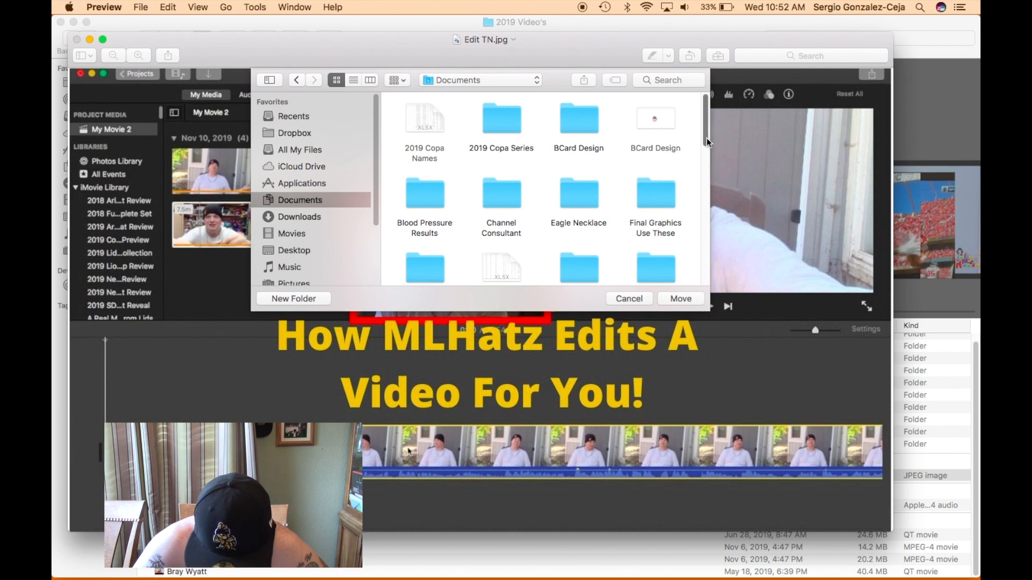
pyautogui.moveTo(706, 134); pyautogui.dragTo(707, 271)
pyautogui.doubleClick(578, 230)
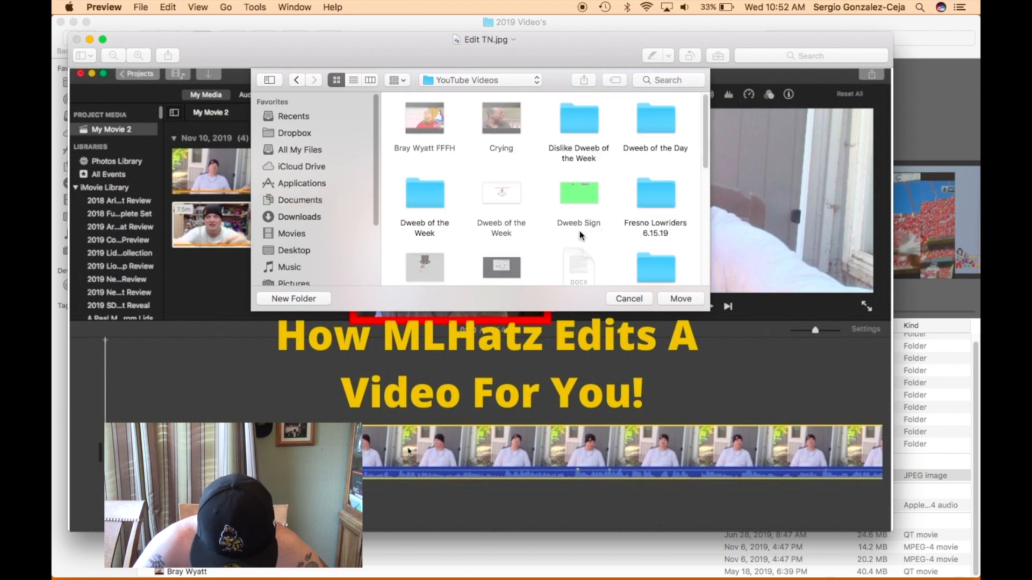
pyautogui.moveTo(705, 147); pyautogui.dragTo(718, 289)
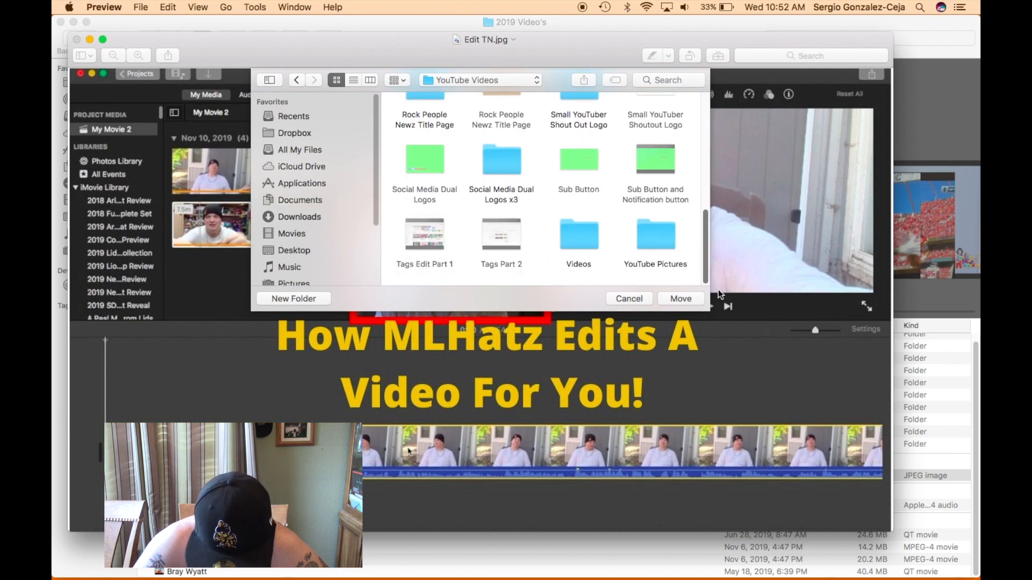
pyautogui.click(585, 236)
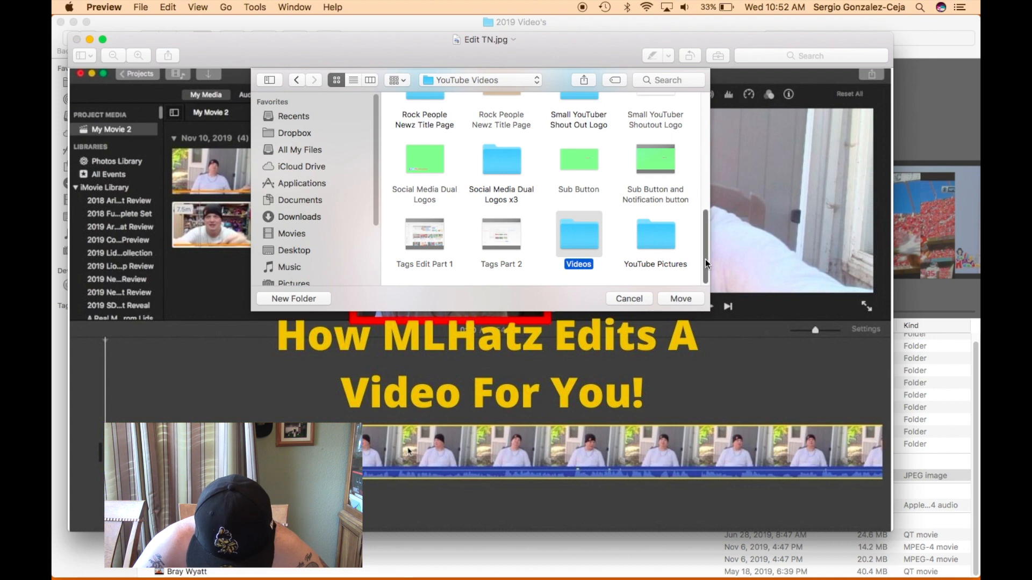
pyautogui.doubleClick(579, 234)
pyautogui.doubleClick(421, 125)
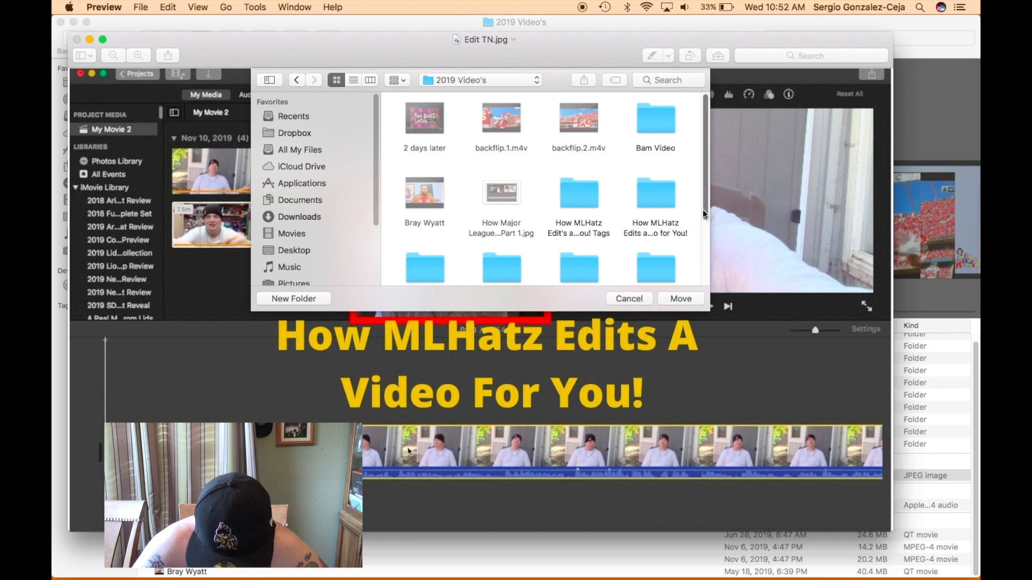
pyautogui.moveTo(704, 212); pyautogui.dragTo(704, 282)
pyautogui.click(679, 304)
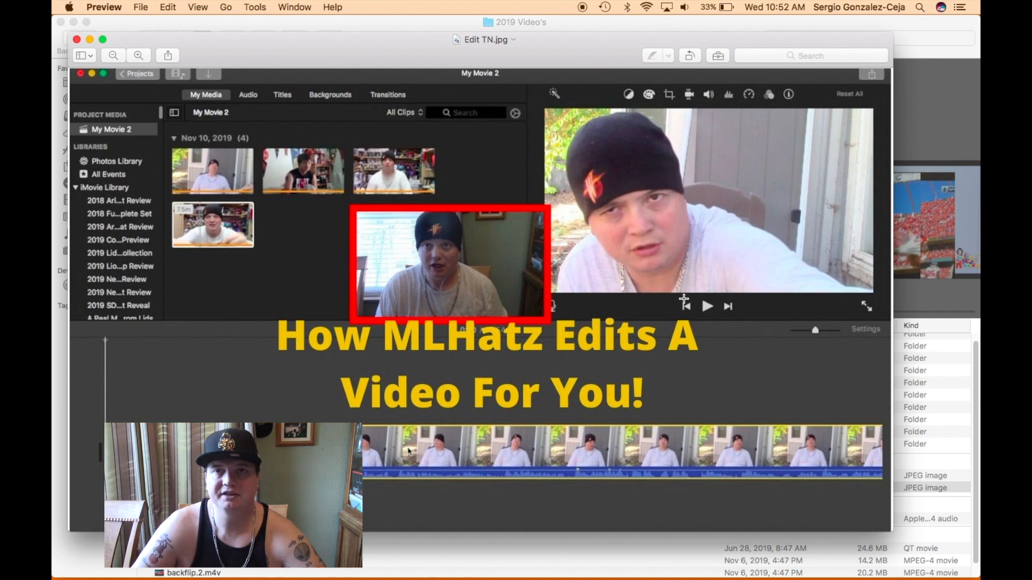
pyautogui.click(77, 39)
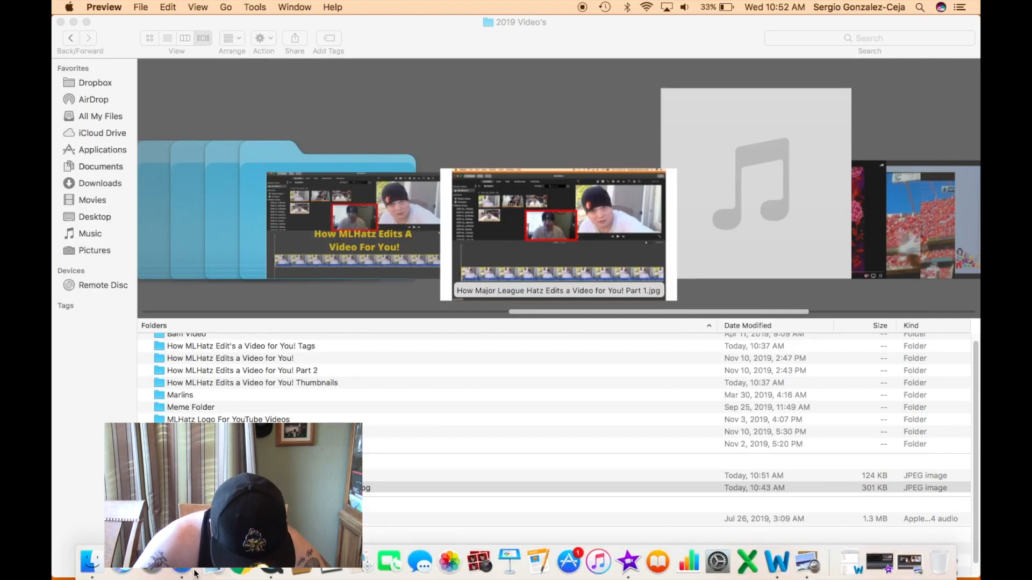
# Switch to the browser, dismiss the Canva Pro offer and open "How Major League Hatz Edits a Video for You! Part 1" for editing on YouTube.
pyautogui.hotkey('ctrl', 'Right')
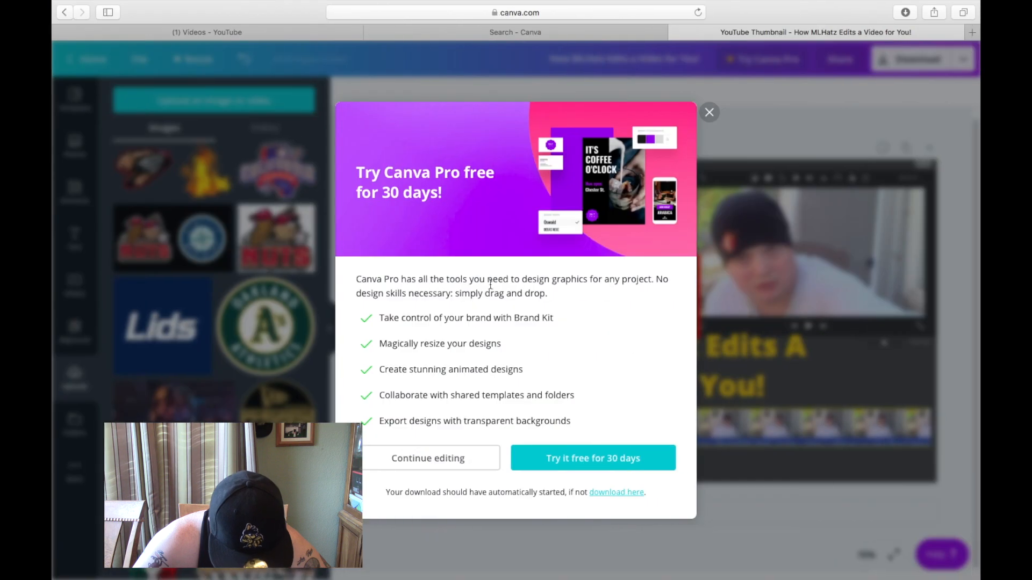
pyautogui.click(710, 113)
pyautogui.click(224, 32)
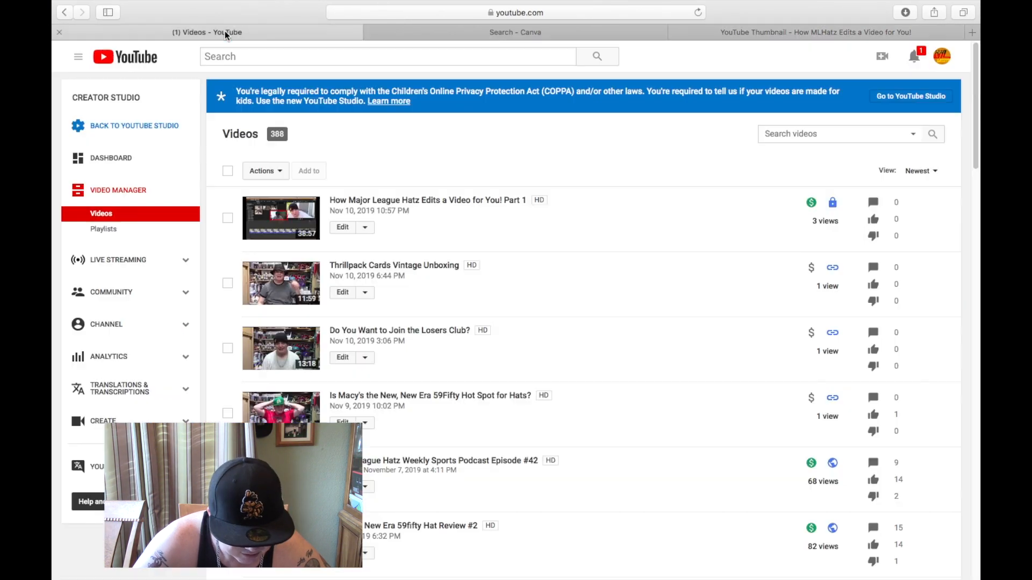
pyautogui.click(344, 232)
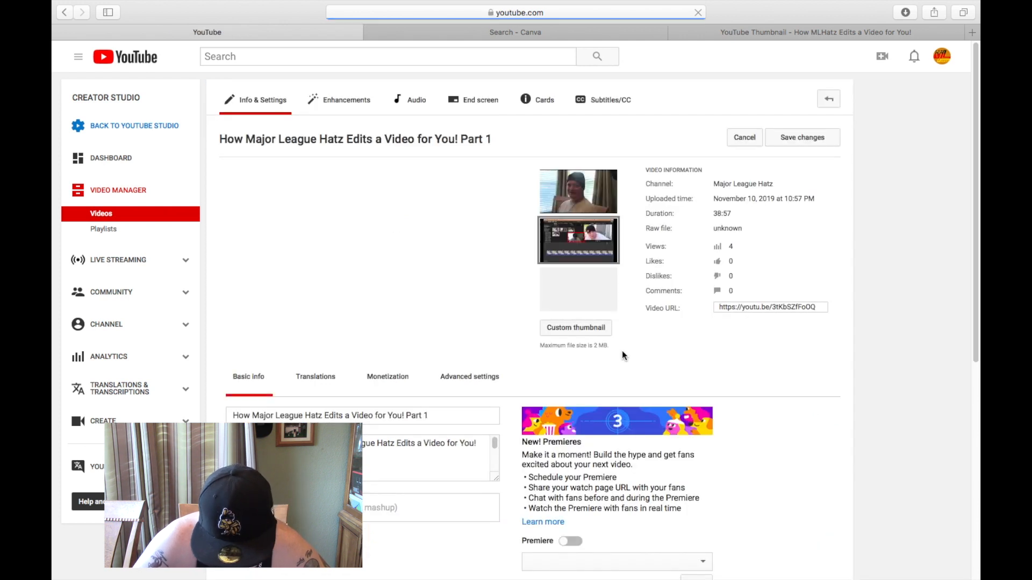
# Upload Edit TN.jpg from the 2019 Video's folder as the video's custom thumbnail.
pyautogui.click(593, 329)
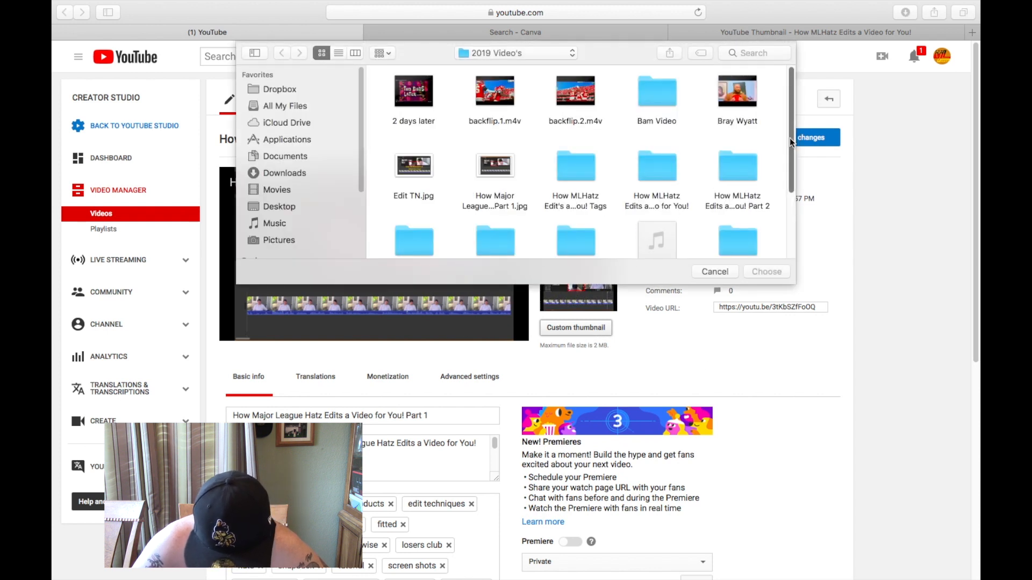
pyautogui.moveTo(792, 143)
pyautogui.mouseDown()
pyautogui.moveTo(792, 210)
pyautogui.moveTo(794, 164)
pyautogui.mouseUp()
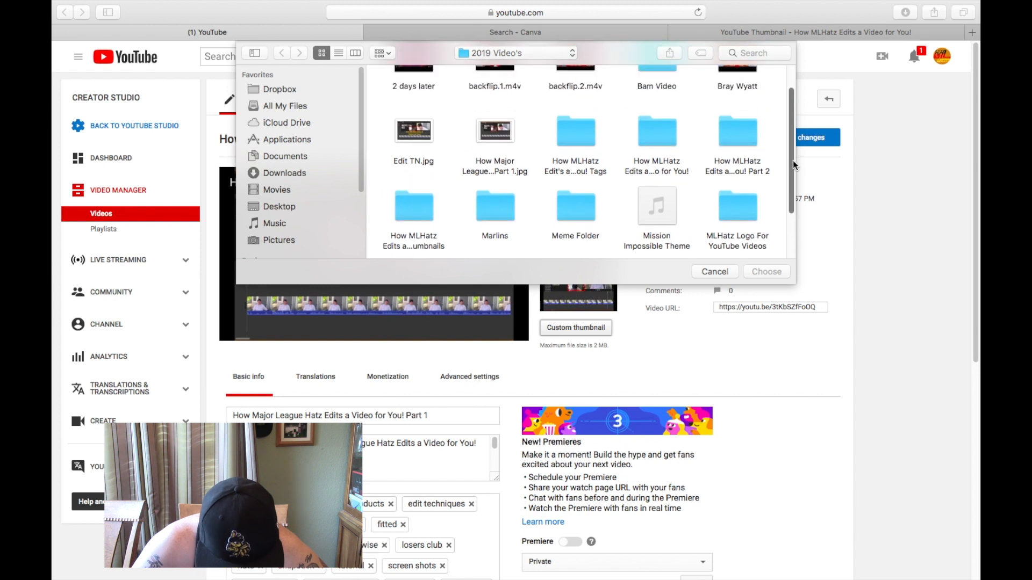
pyautogui.click(430, 132)
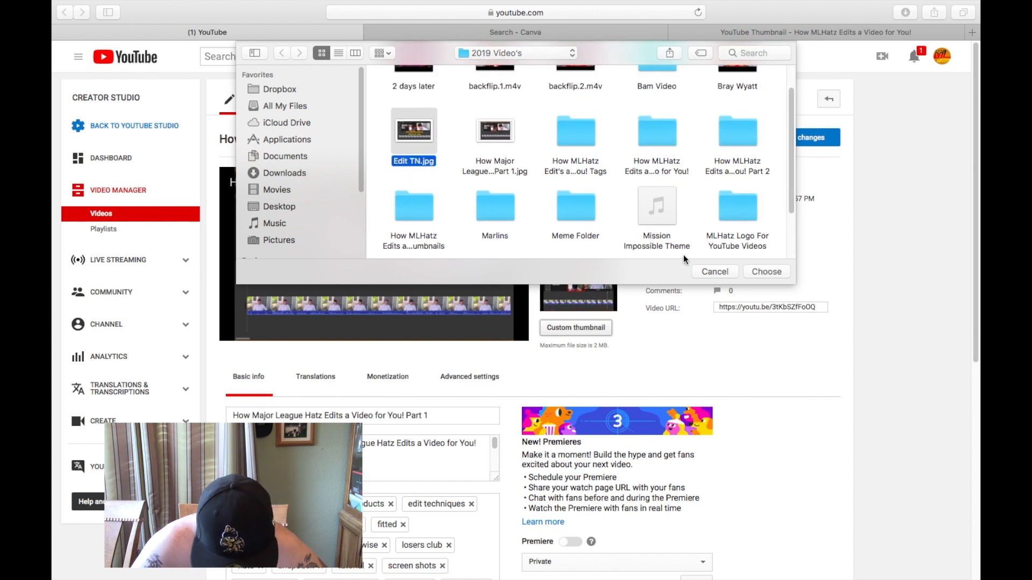
pyautogui.click(764, 271)
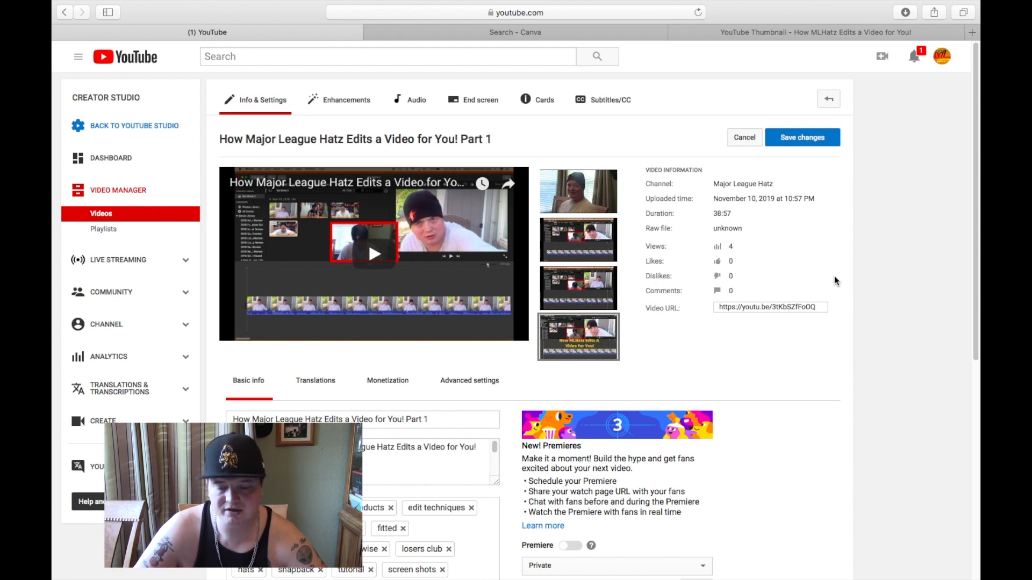
# Set the video's visibility to Unlisted.
pyautogui.scroll(-5, 836, 280)
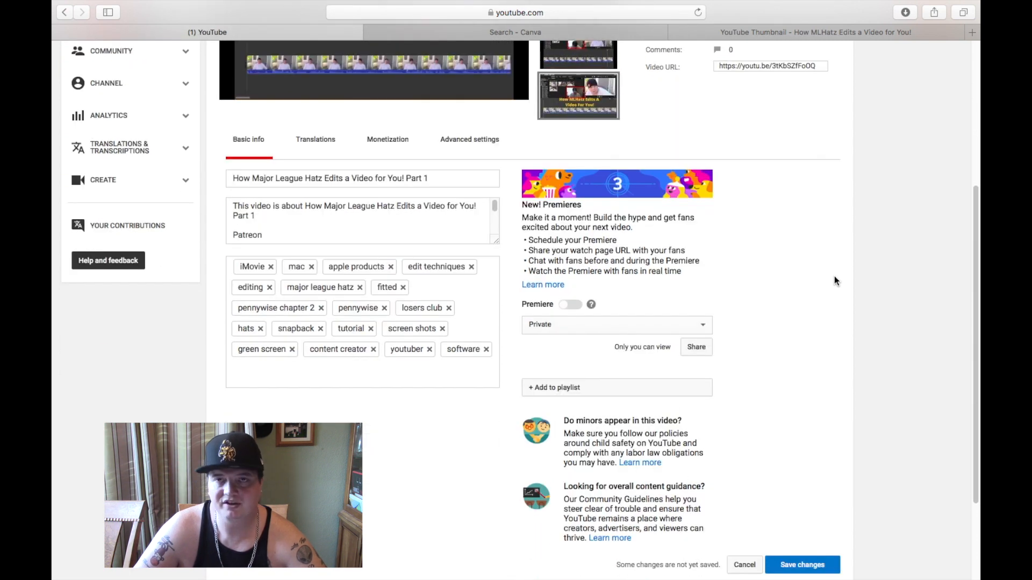
pyautogui.scroll(-1, 833, 276)
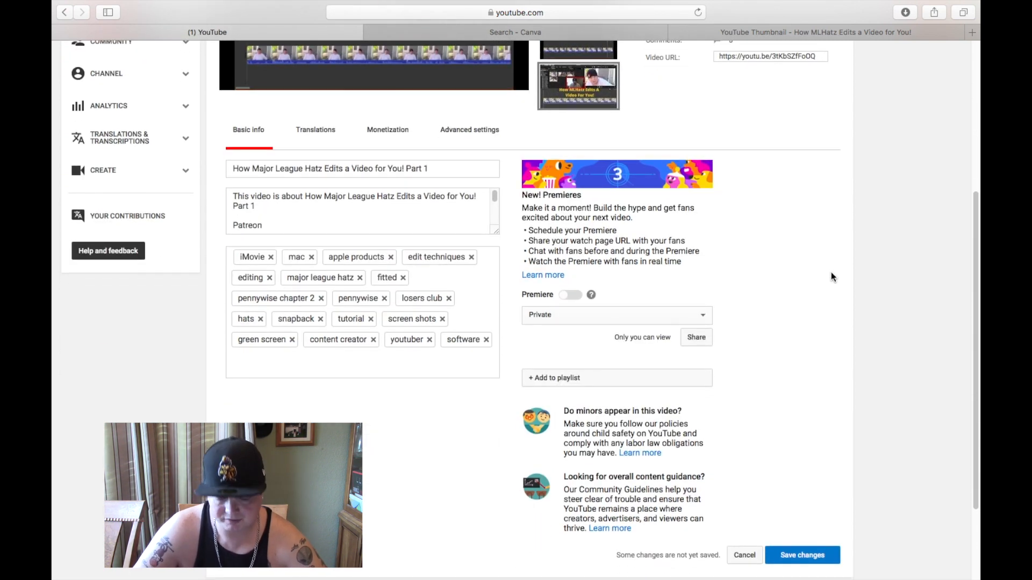
pyautogui.click(704, 318)
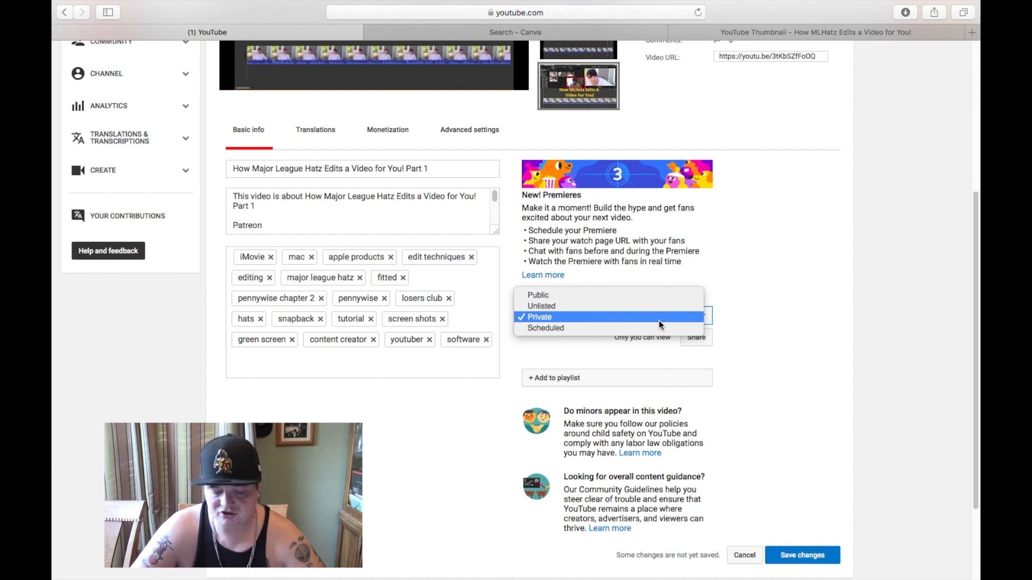
pyautogui.click(659, 323)
pyautogui.click(709, 318)
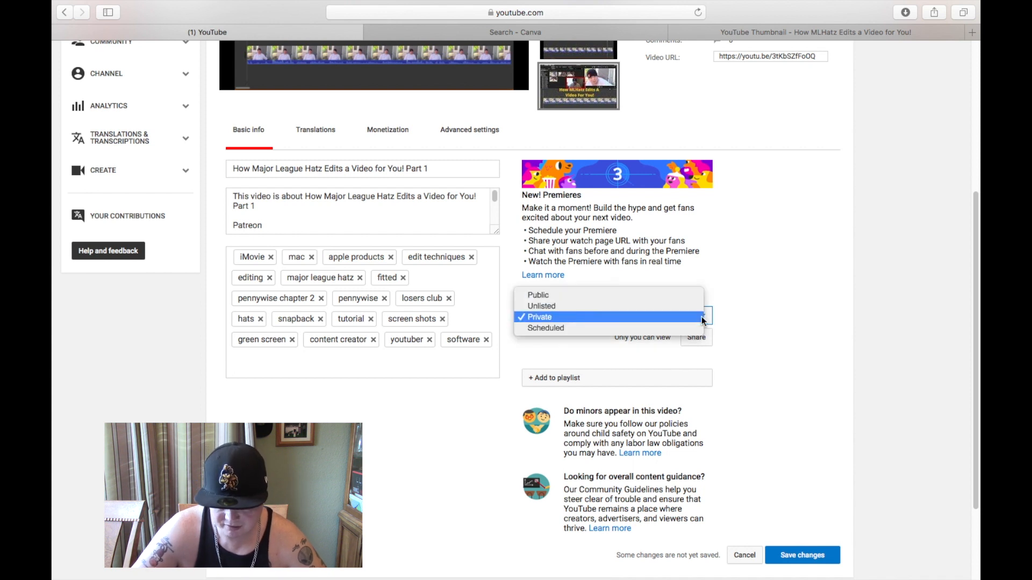
pyautogui.click(773, 299)
pyautogui.click(792, 300)
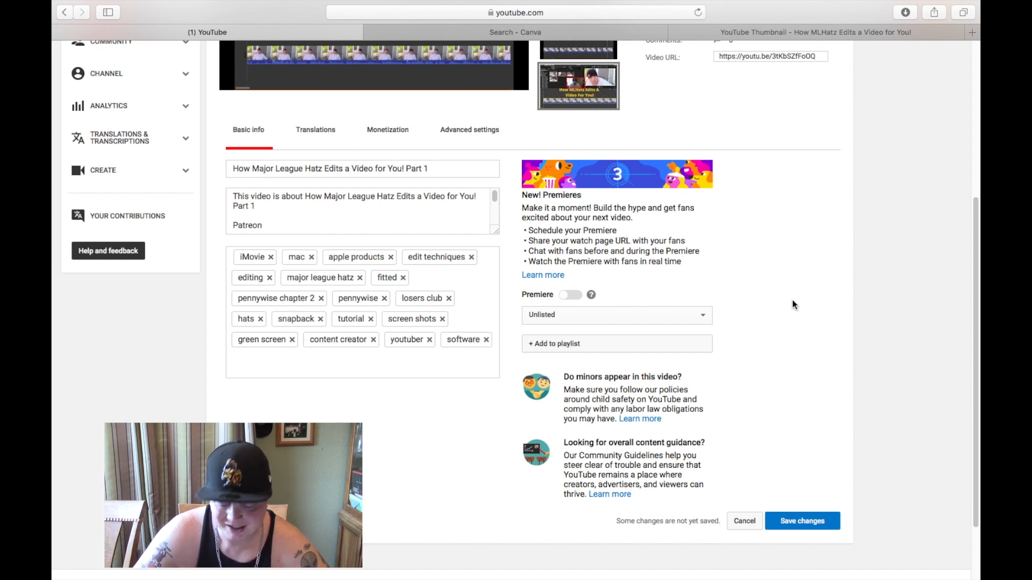
# Save the changes to the video and return to the channel's list of videos.
pyautogui.scroll(1, 810, 299)
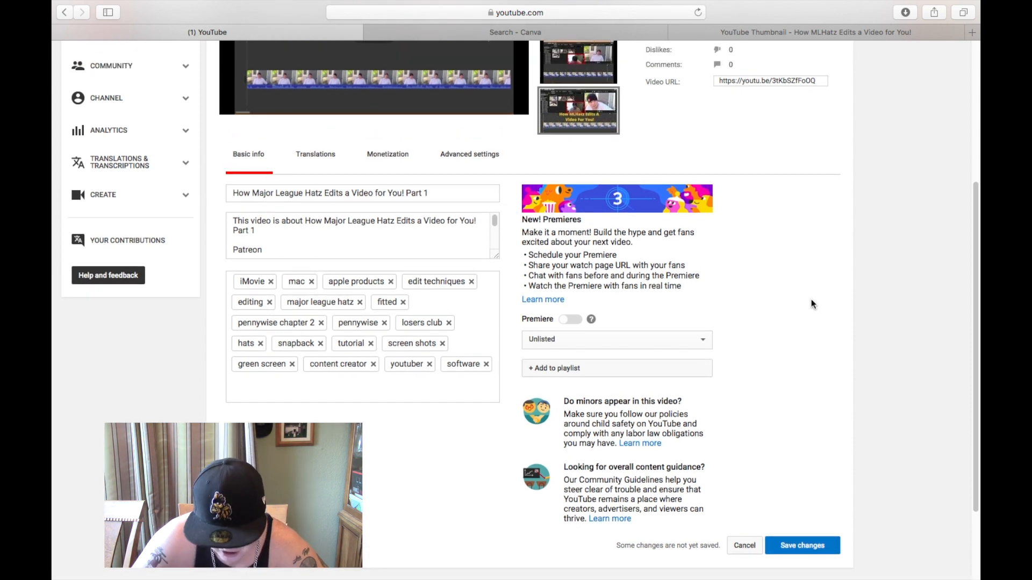
pyautogui.click(792, 547)
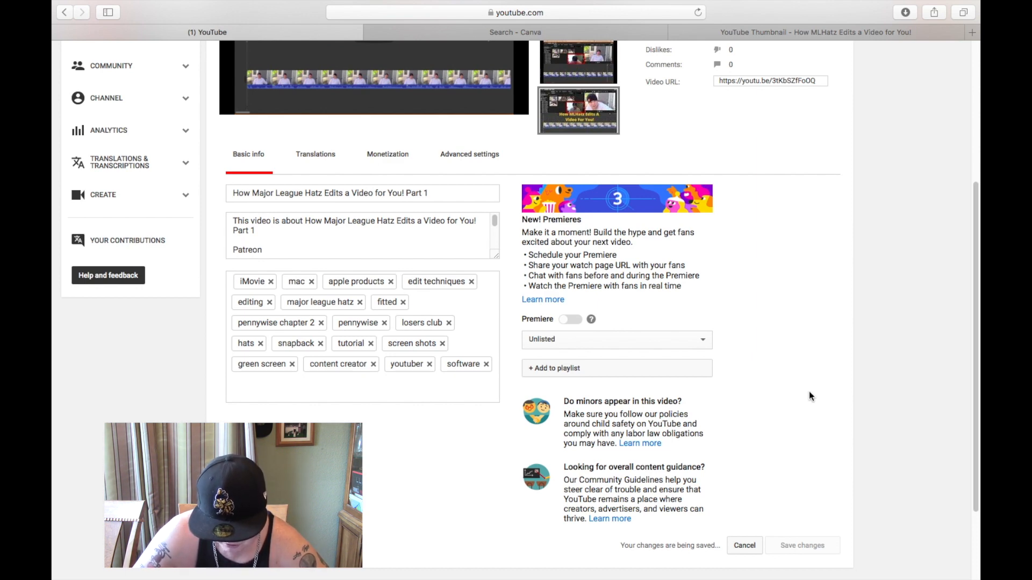
pyautogui.scroll(5, 808, 392)
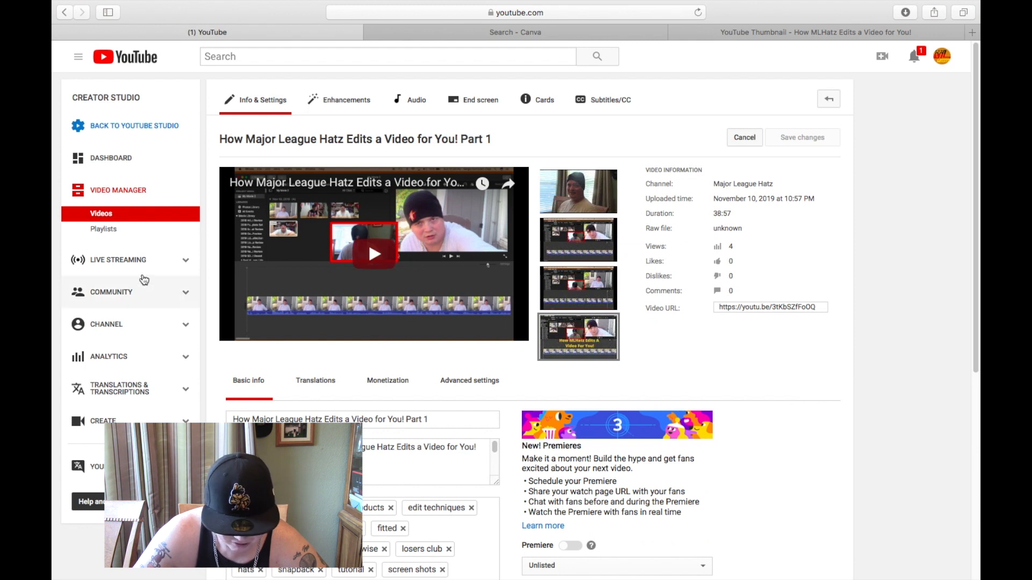
pyautogui.click(102, 216)
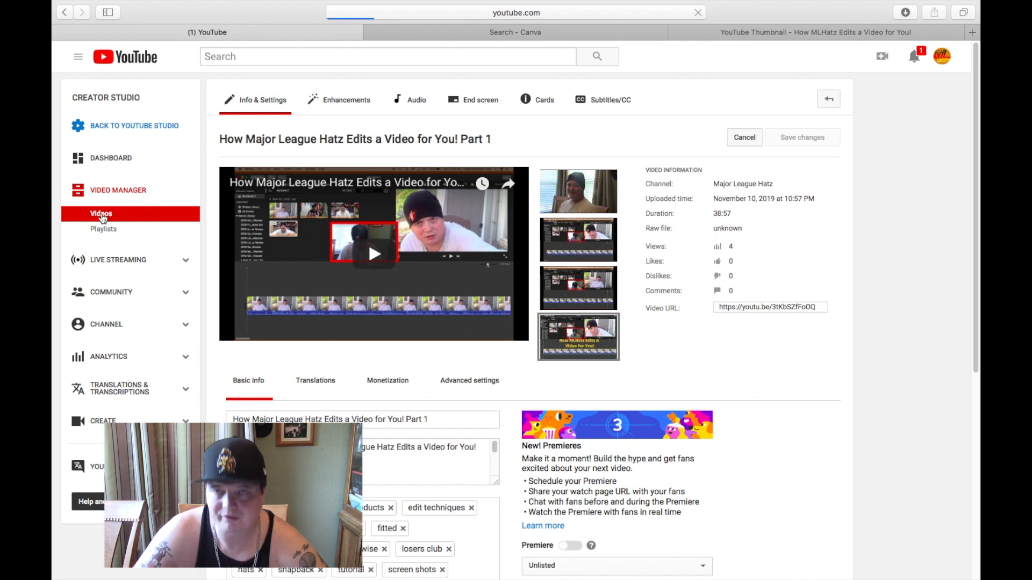